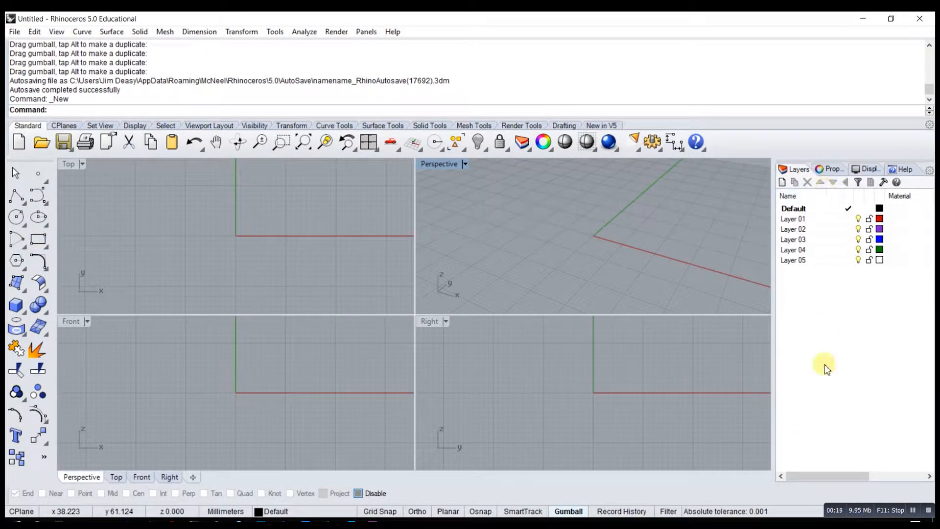
# - Look through the viewport properties and display settings, and open the command help
pyautogui.click(829, 168)
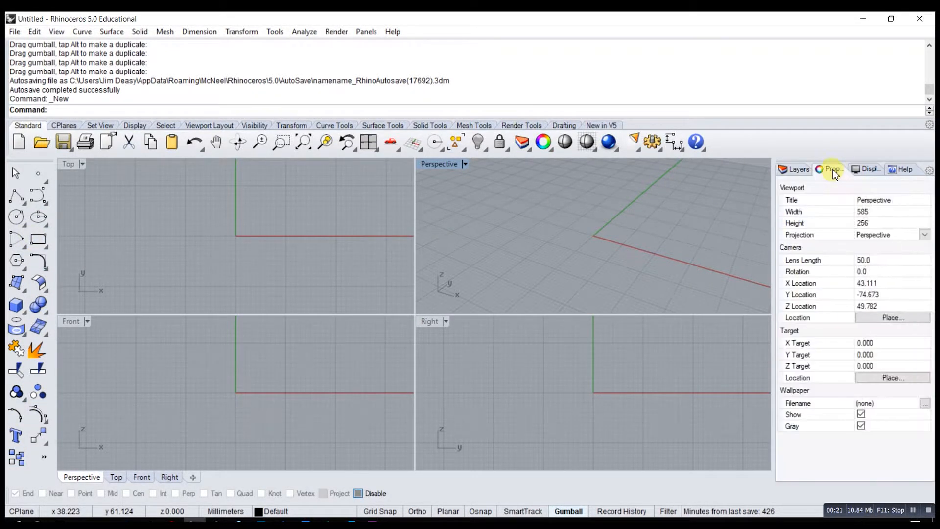
pyautogui.click(873, 169)
pyautogui.click(900, 168)
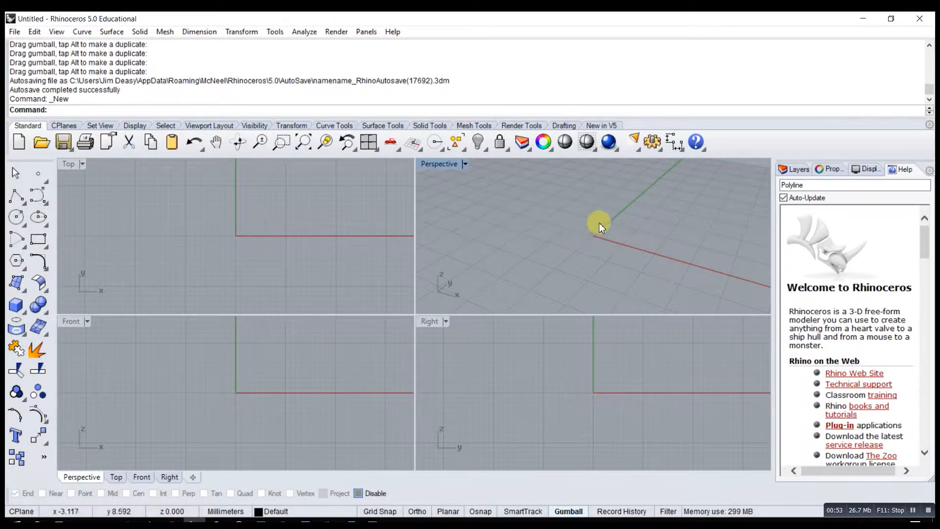
# - Set the grid line count to 200 for all viewports in the document's grid properties
pyautogui.moveTo(585, 238); pyautogui.dragTo(625, 247, button='right')
pyautogui.scroll(-6, 598, 224)
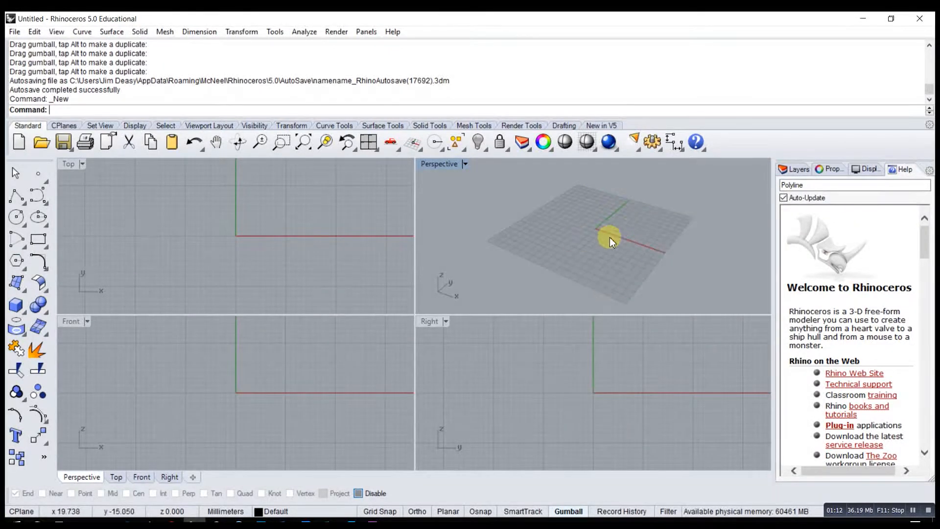
pyautogui.click(652, 143)
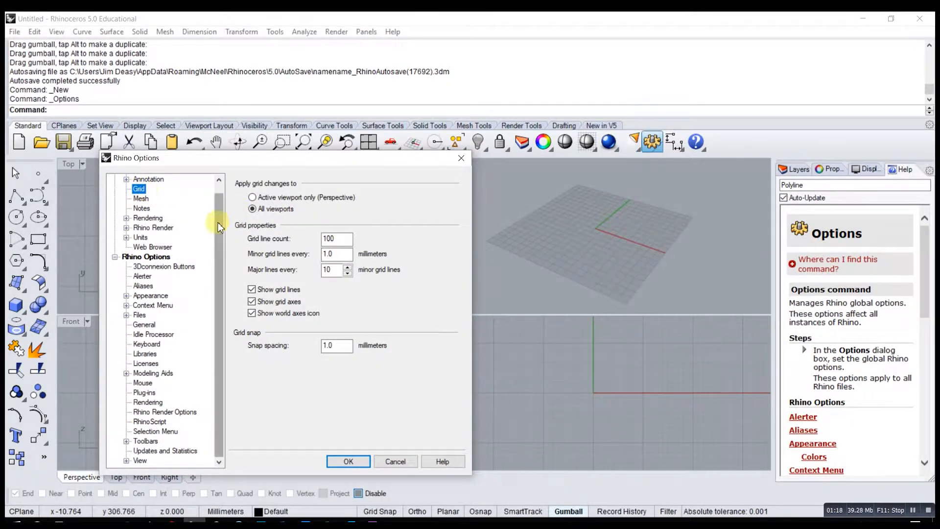
pyautogui.scroll(1, 157, 197)
pyautogui.doubleClick(336, 238)
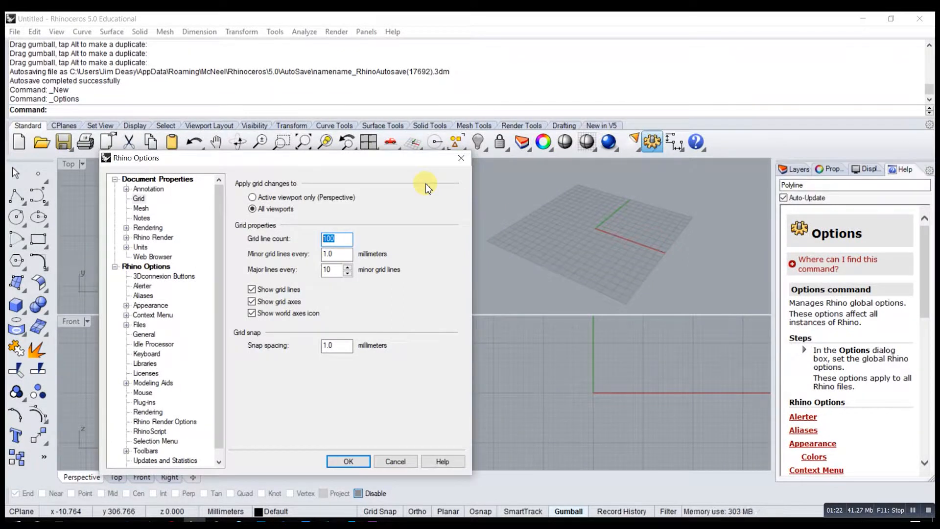
pyautogui.write('22')
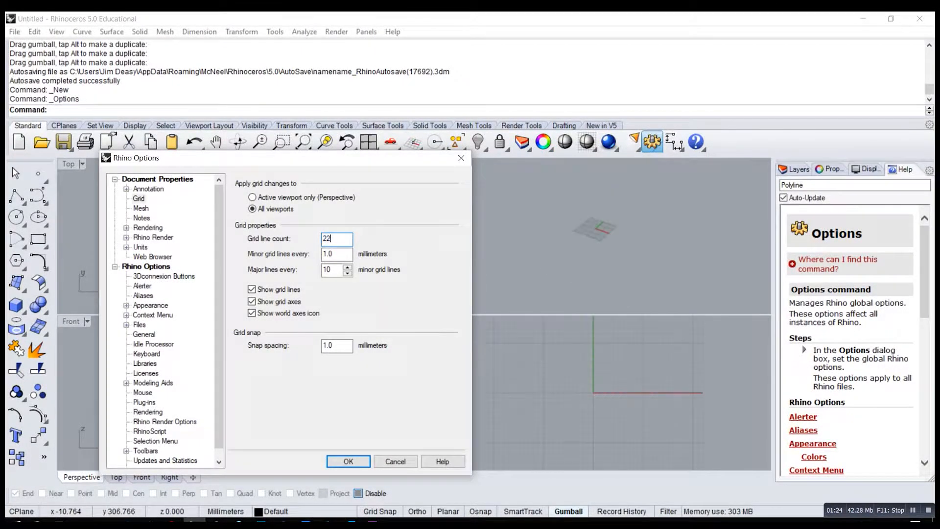
pyautogui.press('BackSpace')
pyautogui.write('00')
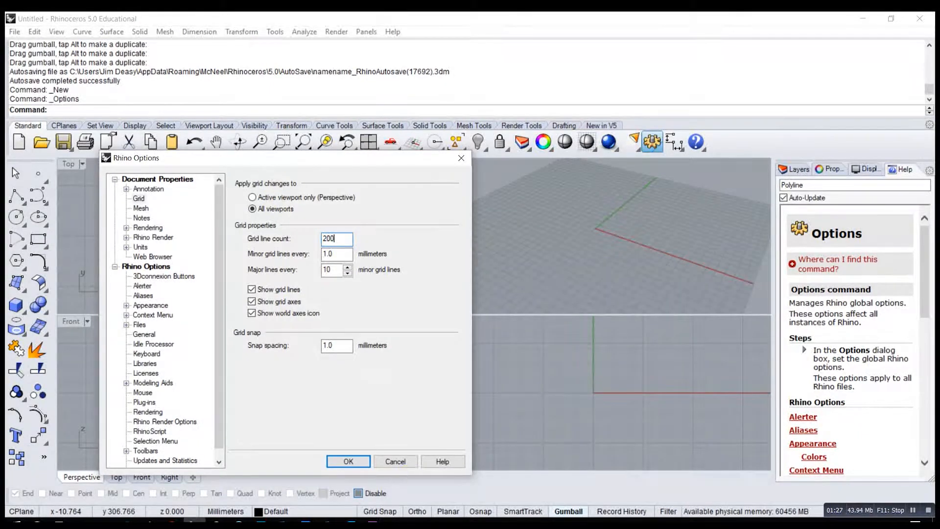
pyautogui.click(350, 462)
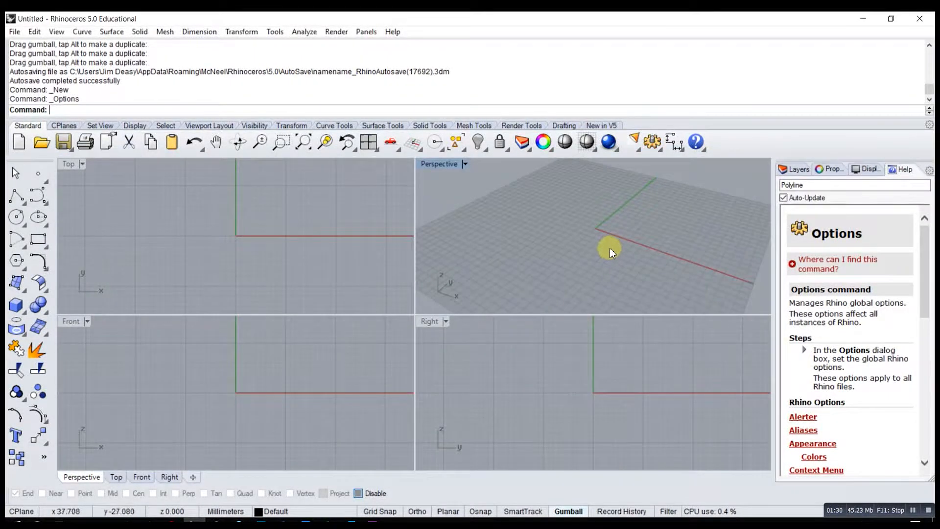
# - Examine the enlarged grid in the Perspective view from several distances and orbit angles
pyautogui.scroll(-3, 594, 227)
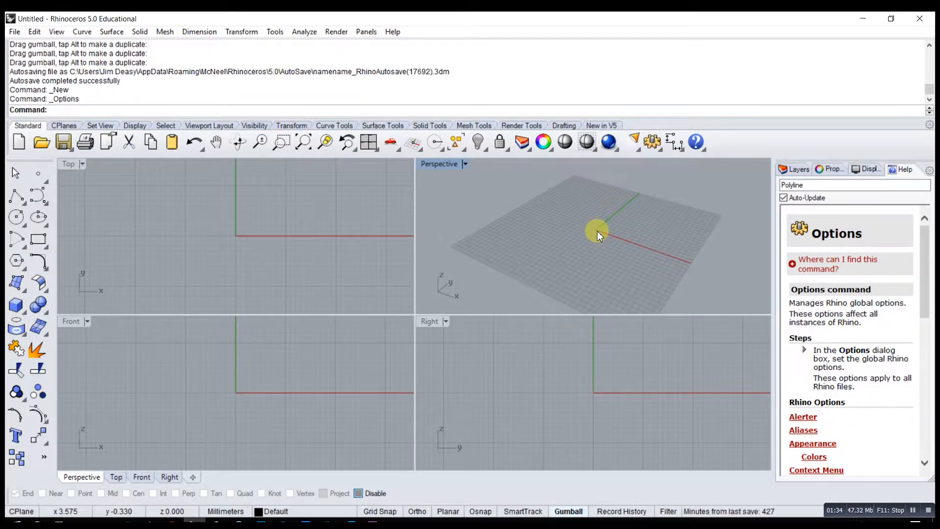
pyautogui.moveTo(597, 231)
pyautogui.mouseDown(button='right')
pyautogui.moveTo(543, 249)
pyautogui.moveTo(627, 250)
pyautogui.moveTo(547, 254)
pyautogui.moveTo(602, 248)
pyautogui.moveTo(606, 234)
pyautogui.mouseUp(button='right')
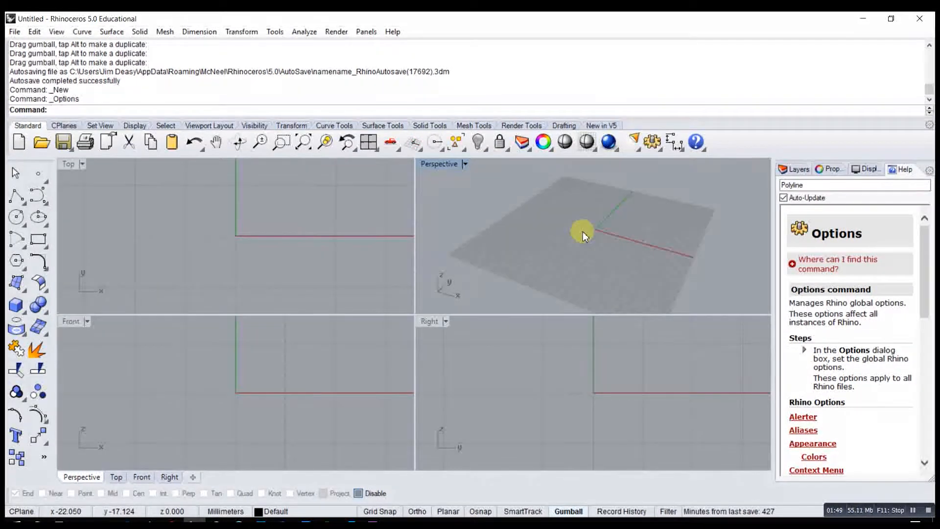
pyautogui.moveTo(572, 253)
pyautogui.mouseDown(button='right')
pyautogui.moveTo(509, 220)
pyautogui.moveTo(590, 254)
pyautogui.moveTo(566, 244)
pyautogui.moveTo(564, 260)
pyautogui.mouseUp(button='right')
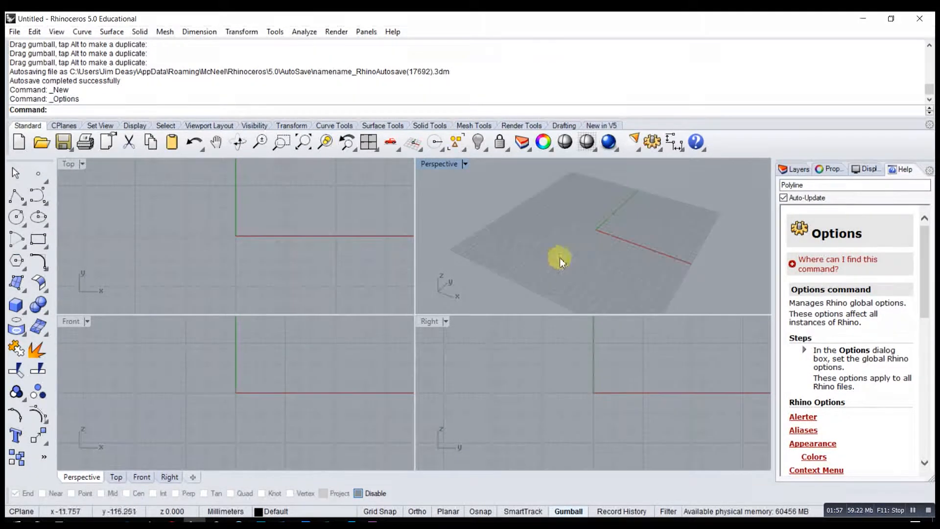
pyautogui.scroll(-2, 595, 236)
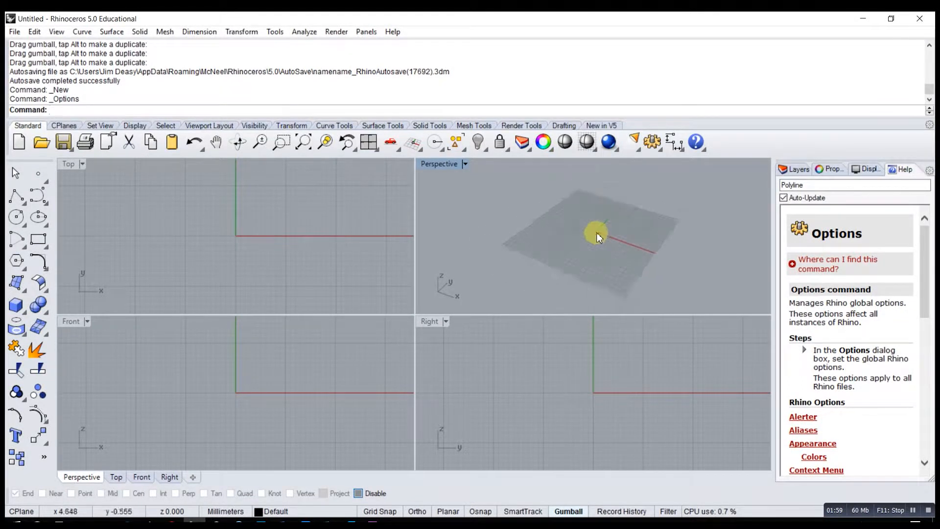
pyautogui.scroll(4, 596, 232)
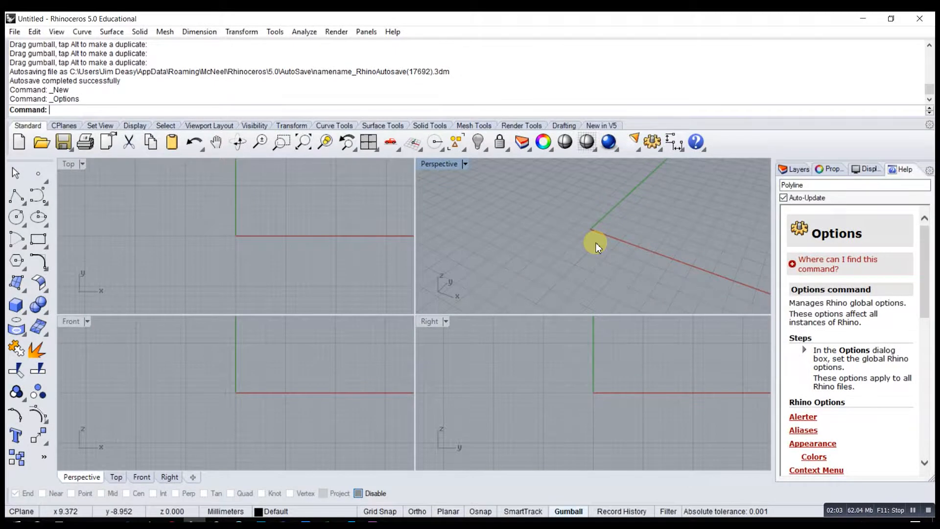
pyautogui.moveTo(656, 306); pyautogui.dragTo(581, 208, button='right')
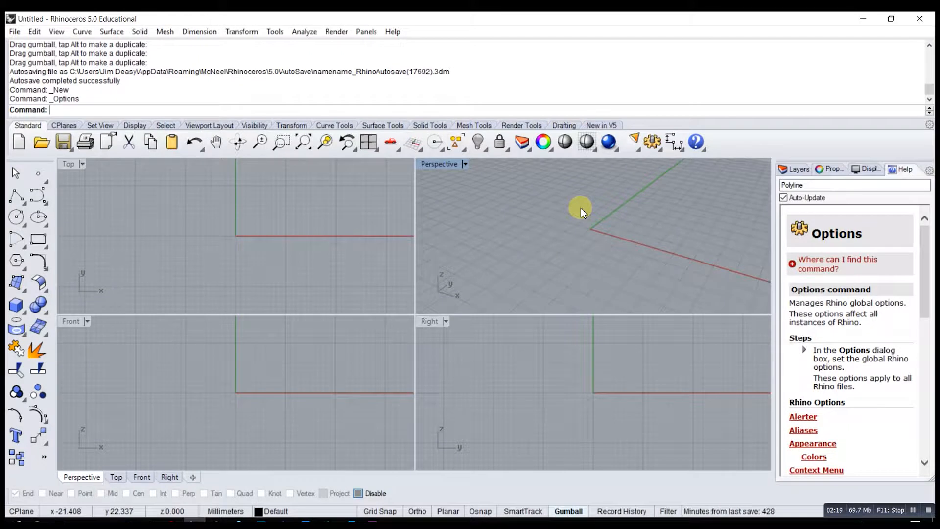
pyautogui.moveTo(549, 238); pyautogui.dragTo(525, 233, button='right')
pyautogui.moveTo(610, 243); pyautogui.dragTo(591, 250, button='right')
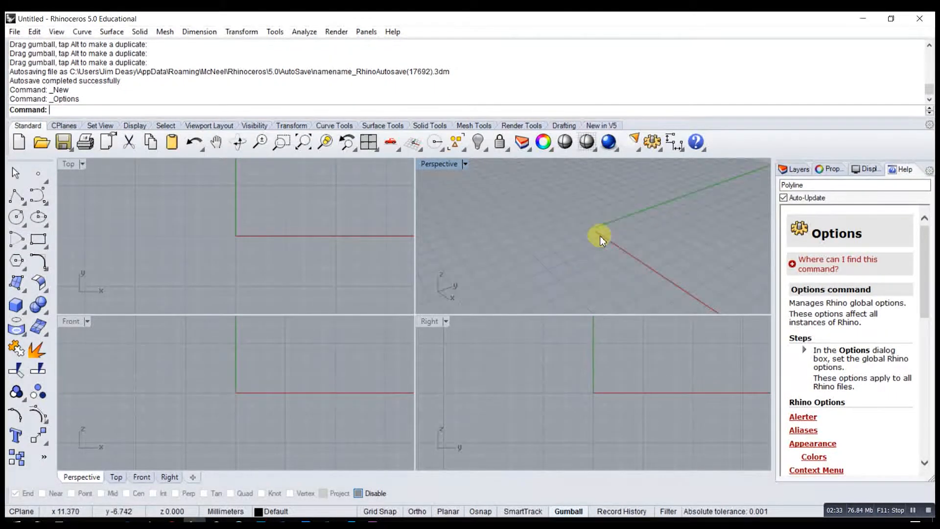
pyautogui.keyDown('shift'); pyautogui.moveTo(561, 236); pyautogui.dragTo(539, 241, button='right'); pyautogui.keyUp('shift')
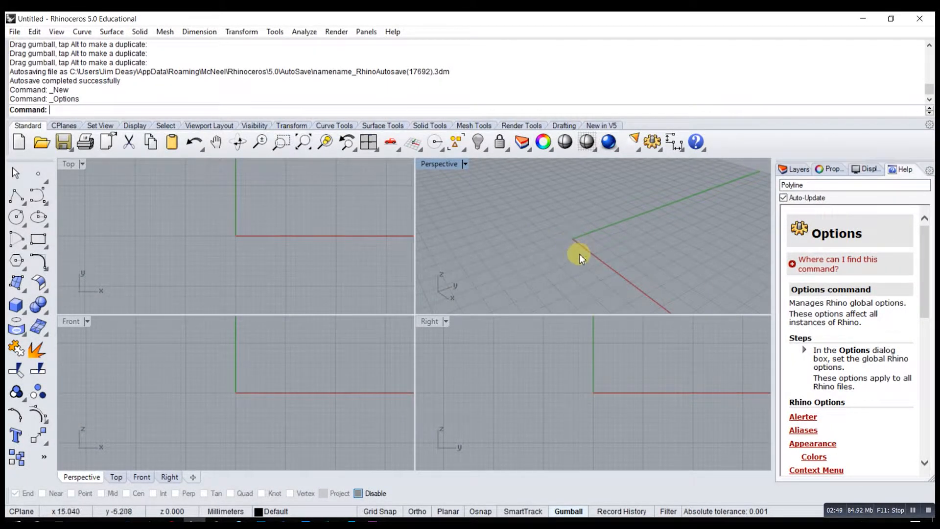
pyautogui.moveTo(598, 245)
pyautogui.mouseDown(button='right')
pyautogui.moveTo(581, 225)
pyautogui.moveTo(603, 236)
pyautogui.mouseUp(button='right')
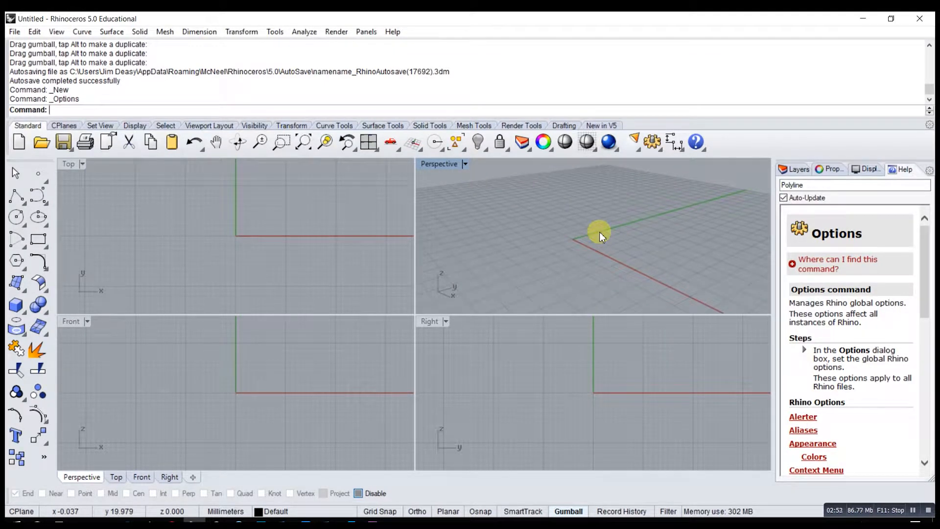
pyautogui.moveTo(594, 235)
pyautogui.keyDown('alt'); pyautogui.mouseDown(button='right')
pyautogui.moveTo(587, 260)
pyautogui.moveTo(596, 216)
pyautogui.moveTo(586, 243)
pyautogui.moveTo(592, 222)
pyautogui.moveTo(603, 234)
pyautogui.mouseUp(button='right'); pyautogui.keyUp('alt')
# - Zoom the Perspective view in and out around the grid origin
pyautogui.scroll(4, 577, 260)
pyautogui.scroll(-4, 579, 241)
pyautogui.scroll(3, 576, 221)
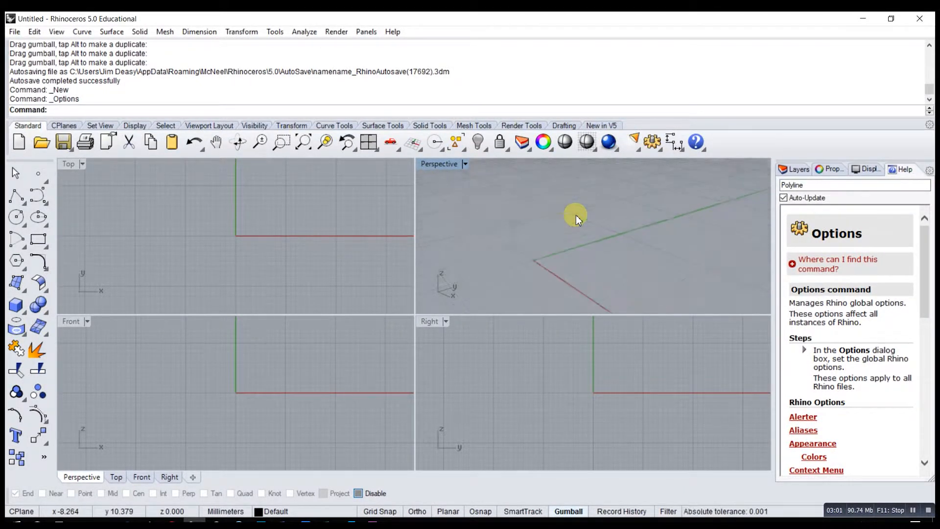
pyautogui.scroll(-2, 574, 220)
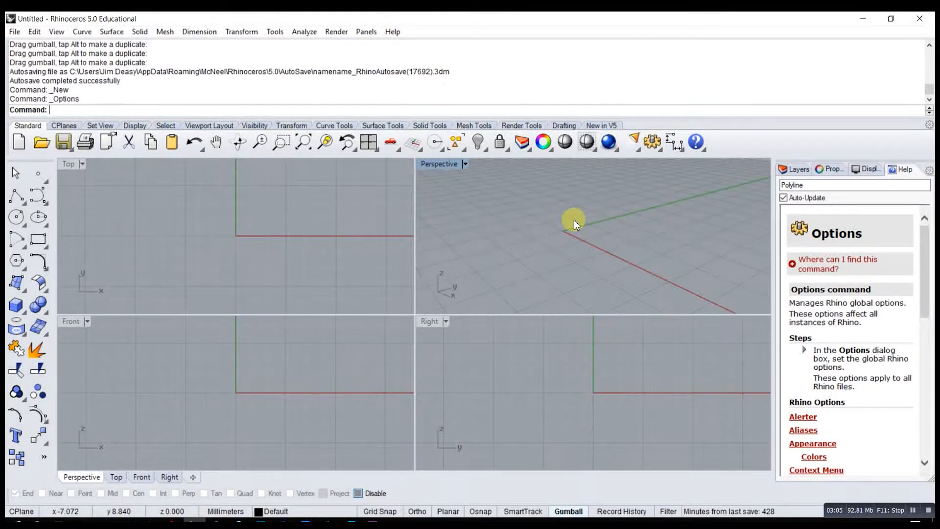
pyautogui.scroll(-3, 573, 223)
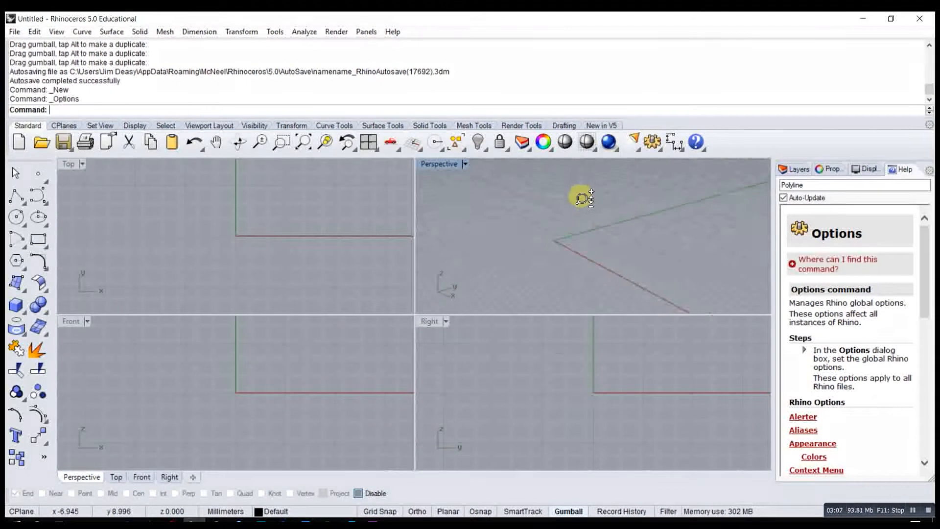
pyautogui.scroll(-3, 572, 229)
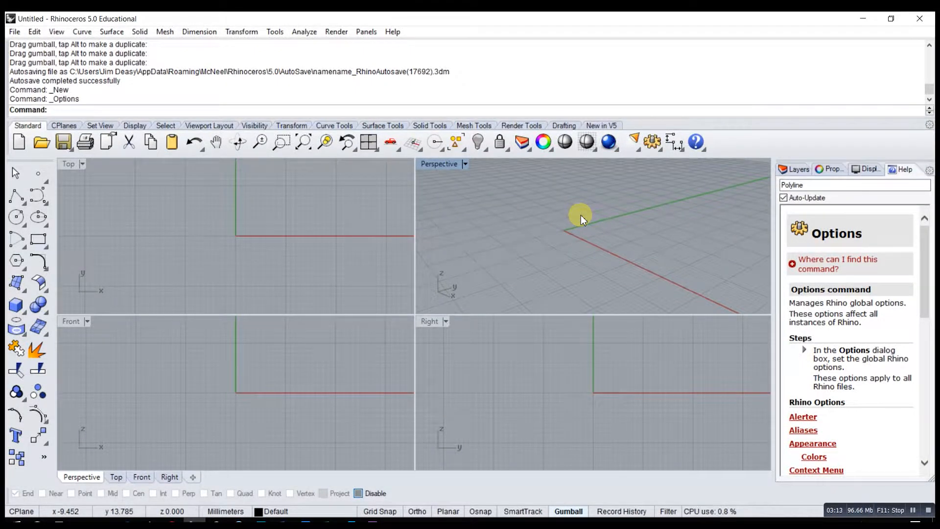
pyautogui.scroll(-2, 573, 231)
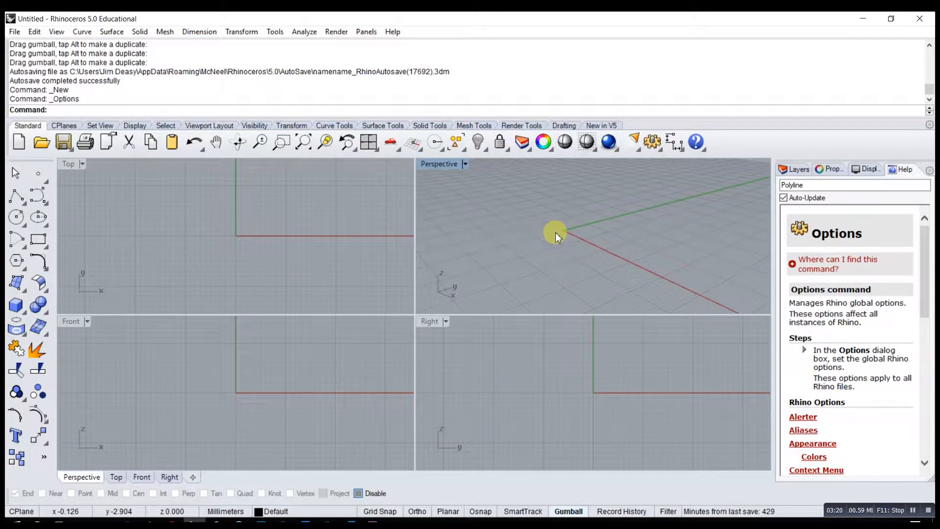
# - Orbit and pan the Perspective view around the grid origin
pyautogui.moveTo(555, 232)
pyautogui.keyDown('ctrl'); pyautogui.mouseDown(button='right')
pyautogui.moveTo(562, 210)
pyautogui.moveTo(557, 229)
pyautogui.mouseUp(button='right'); pyautogui.keyUp('ctrl')
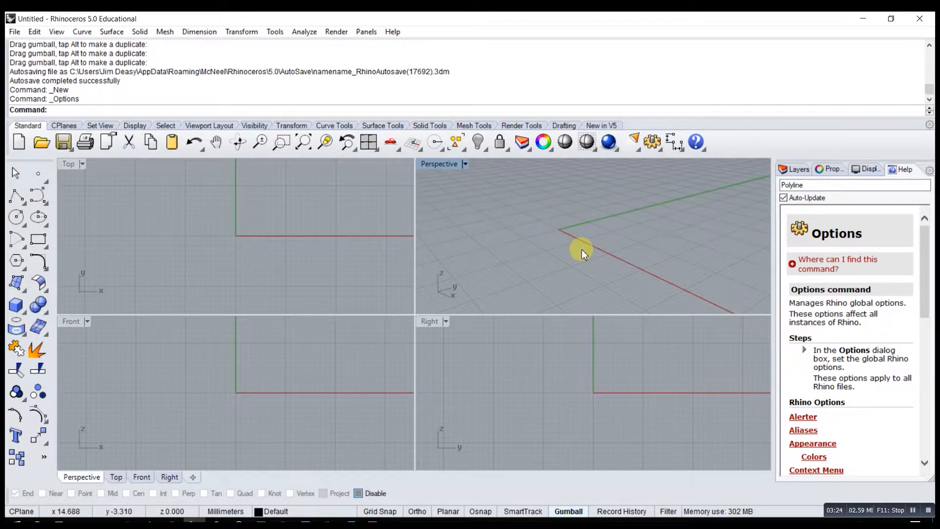
pyautogui.keyDown('shift'); pyautogui.moveTo(588, 236); pyautogui.dragTo(562, 237, button='right'); pyautogui.keyUp('shift')
pyautogui.moveTo(582, 237)
pyautogui.keyDown('shift'); pyautogui.mouseDown(button='right')
pyautogui.moveTo(590, 208)
pyautogui.moveTo(585, 235)
pyautogui.moveTo(563, 258)
pyautogui.moveTo(611, 243)
pyautogui.moveTo(613, 216)
pyautogui.moveTo(537, 239)
pyautogui.moveTo(594, 218)
pyautogui.moveTo(579, 245)
pyautogui.mouseUp(button='right'); pyautogui.keyUp('shift')
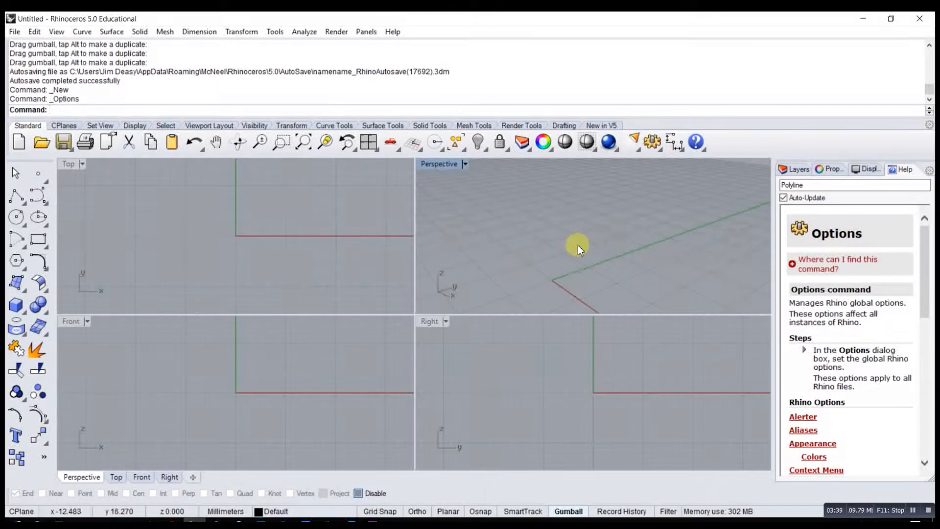
pyautogui.moveTo(581, 254); pyautogui.dragTo(583, 248, button='right')
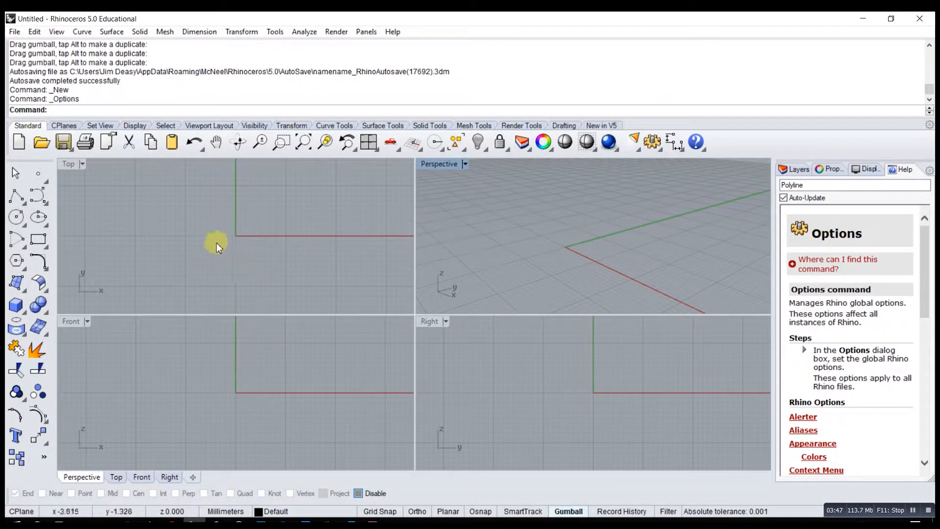
# - Shift the Top view and the Perspective view across the grid using the Pan command
pyautogui.moveTo(237, 237); pyautogui.dragTo(258, 256, button='right')
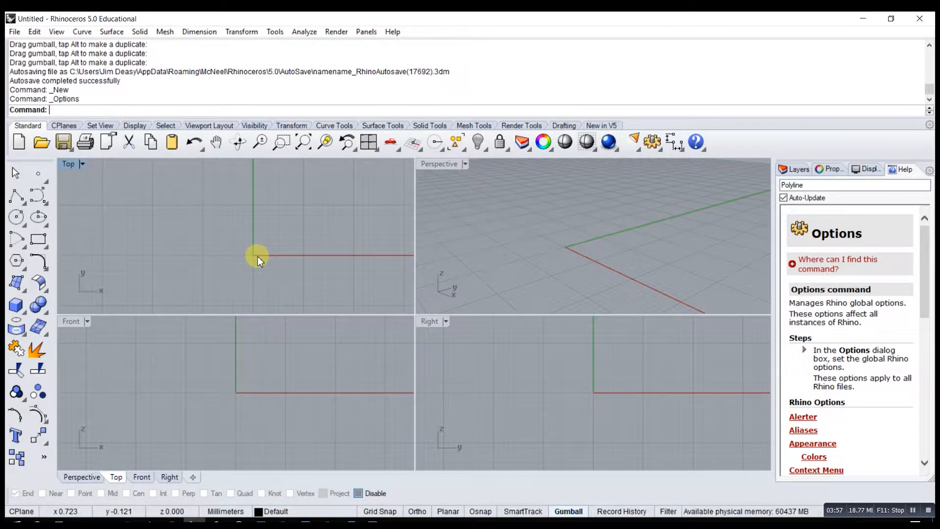
pyautogui.click(215, 142)
pyautogui.moveTo(237, 277); pyautogui.dragTo(221, 248)
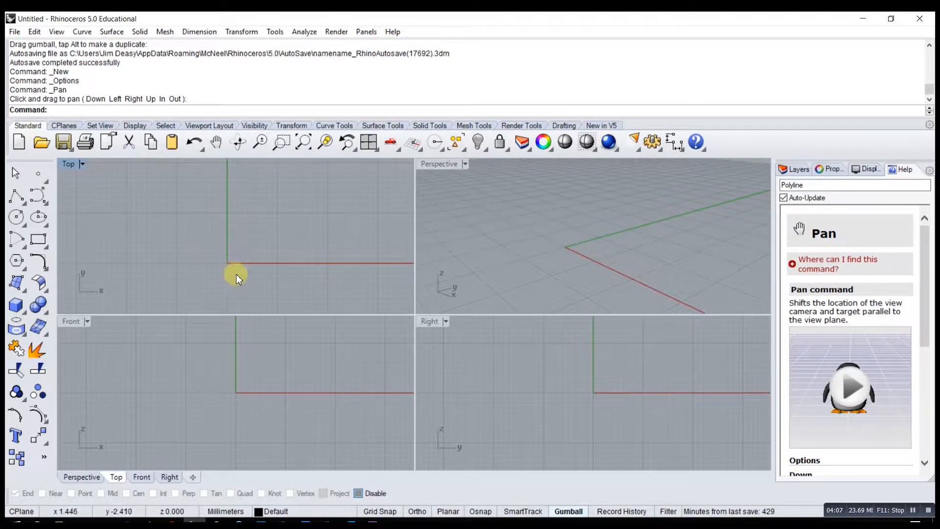
pyautogui.click(563, 243)
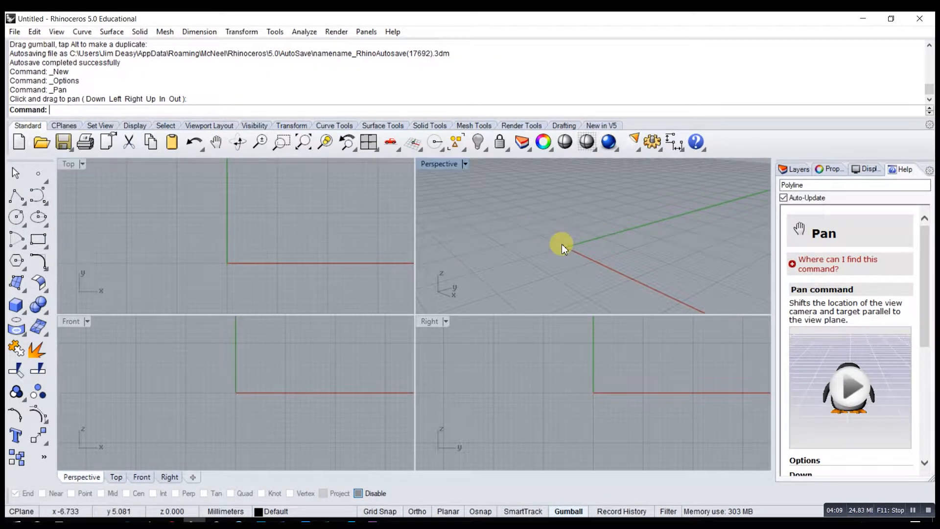
pyautogui.click(215, 143)
pyautogui.moveTo(458, 248); pyautogui.dragTo(602, 257)
pyautogui.press('Return')
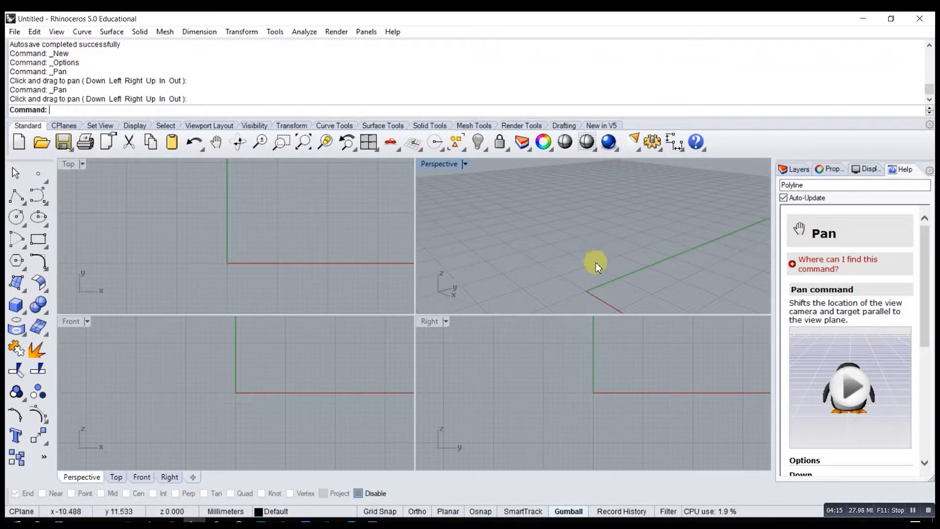
# - Orbit the Perspective view to look at the grid axes from different heights and angles
pyautogui.moveTo(608, 245)
pyautogui.mouseDown(button='right')
pyautogui.moveTo(598, 237)
pyautogui.moveTo(607, 231)
pyautogui.mouseUp(button='right')
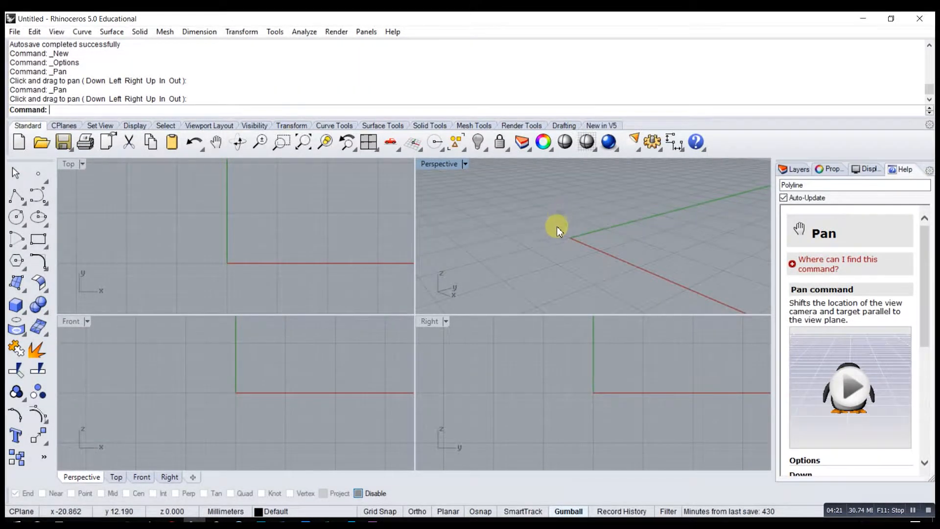
pyautogui.keyDown('shift'); pyautogui.moveTo(566, 196); pyautogui.dragTo(566, 219, button='right'); pyautogui.keyUp('shift')
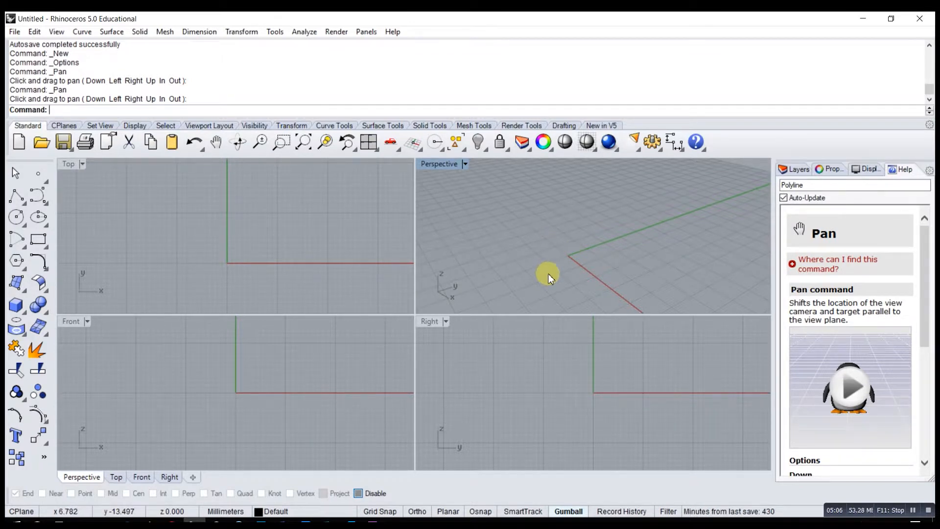
pyautogui.moveTo(515, 247); pyautogui.dragTo(538, 221, button='right')
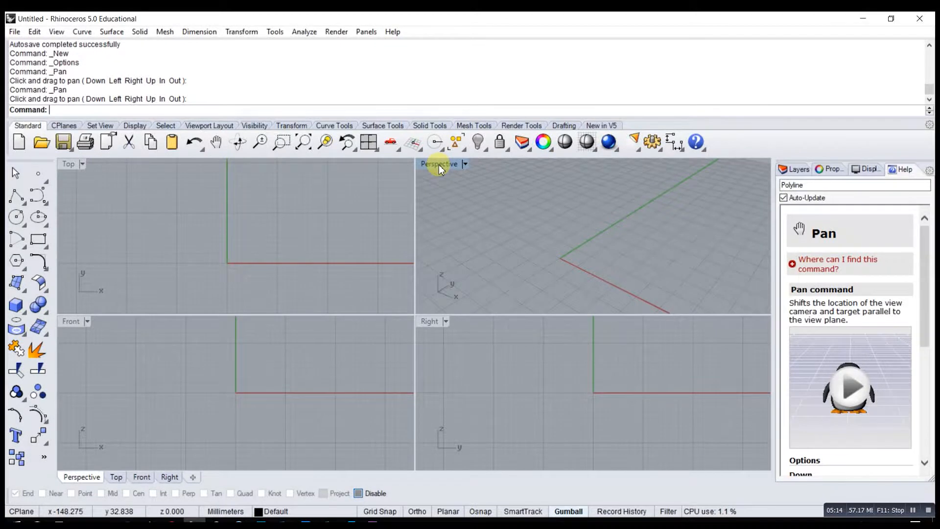
# - Maximize the Perspective viewport, view the Top, Front and Right views in turn, and return to Perspective
pyautogui.doubleClick(438, 165)
pyautogui.moveTo(419, 285)
pyautogui.keyDown('shift'); pyautogui.mouseDown(button='right')
pyautogui.moveTo(425, 298)
pyautogui.moveTo(426, 279)
pyautogui.moveTo(424, 298)
pyautogui.mouseUp(button='right'); pyautogui.keyUp('shift')
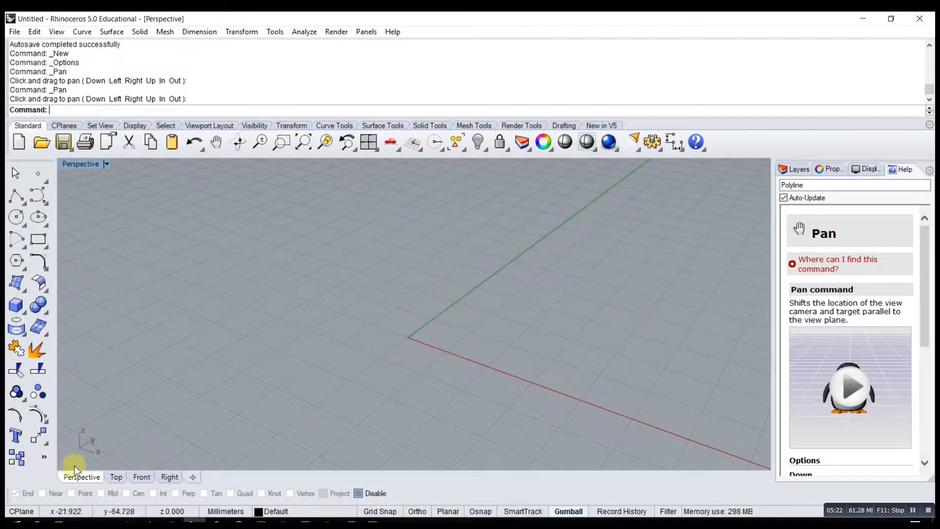
pyautogui.click(116, 478)
pyautogui.click(147, 477)
pyautogui.click(165, 477)
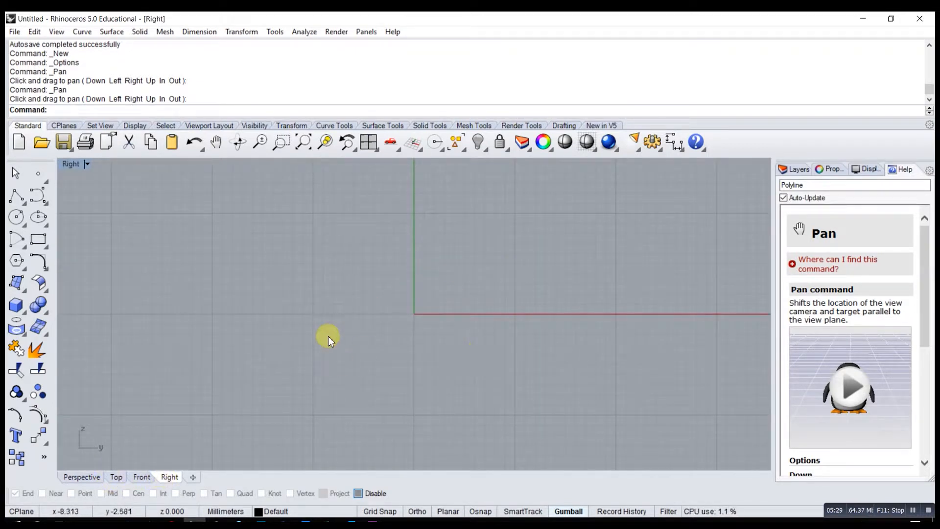
pyautogui.click(81, 476)
pyautogui.moveTo(498, 327); pyautogui.dragTo(483, 315)
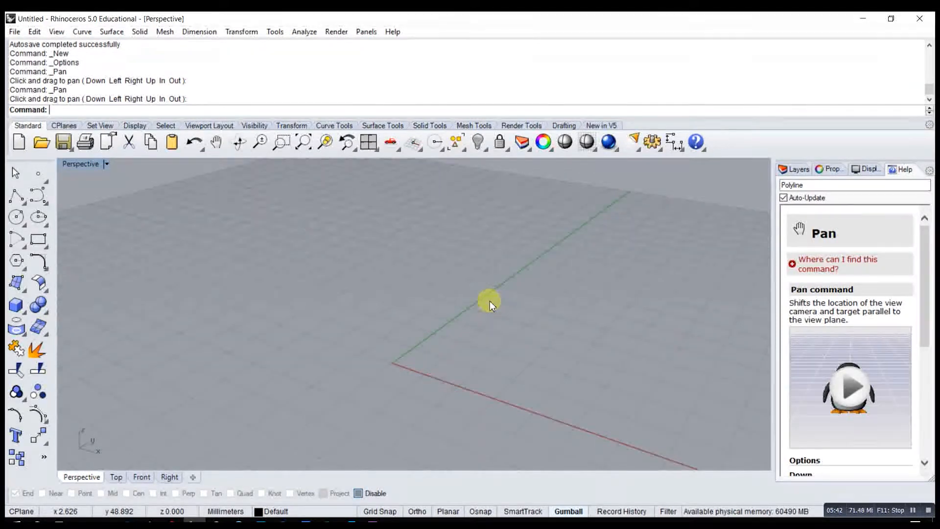
# - Orbit the Perspective view slightly, and look at the maximized Top, Front and Right views in turn
pyautogui.keyDown('shift'); pyautogui.moveTo(359, 319); pyautogui.dragTo(390, 336, button='right'); pyautogui.keyUp('shift')
pyautogui.click(115, 478)
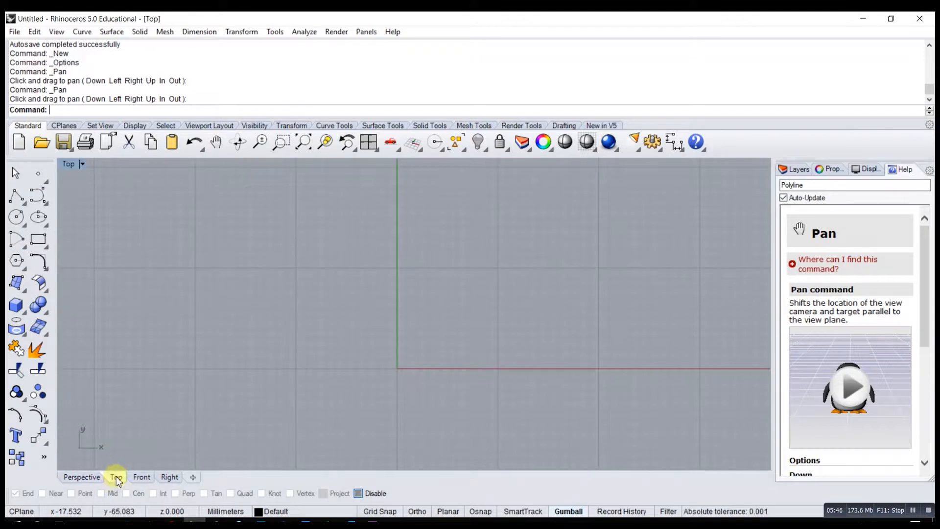
pyautogui.click(140, 477)
pyautogui.click(170, 478)
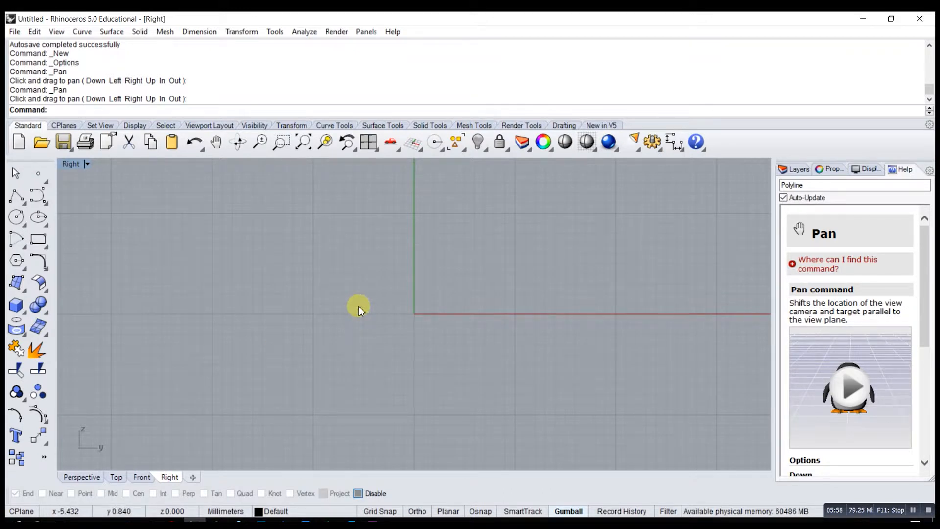
# - Switch back and forth between the four-viewport layout and the maximized Perspective viewport, ending in the four-viewport layout
pyautogui.doubleClick(71, 163)
pyautogui.moveTo(538, 264); pyautogui.dragTo(533, 263, button='right')
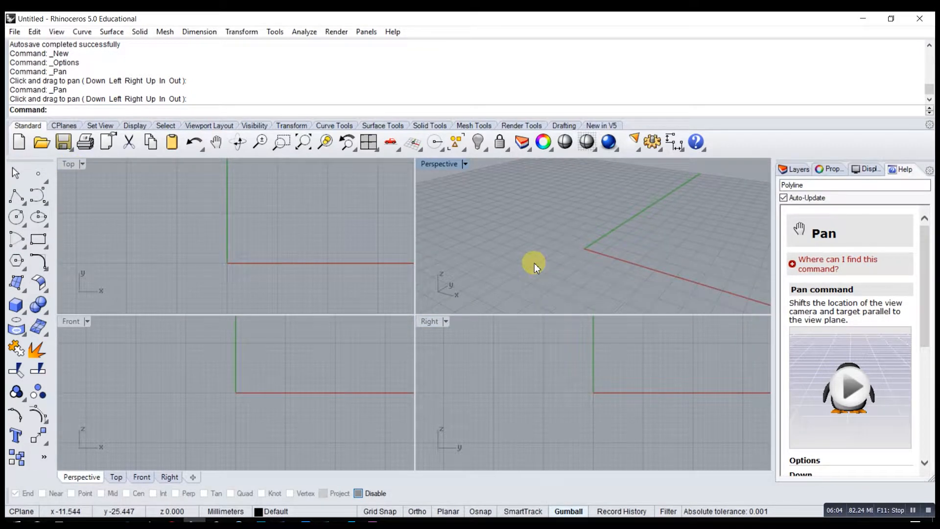
pyautogui.doubleClick(444, 163)
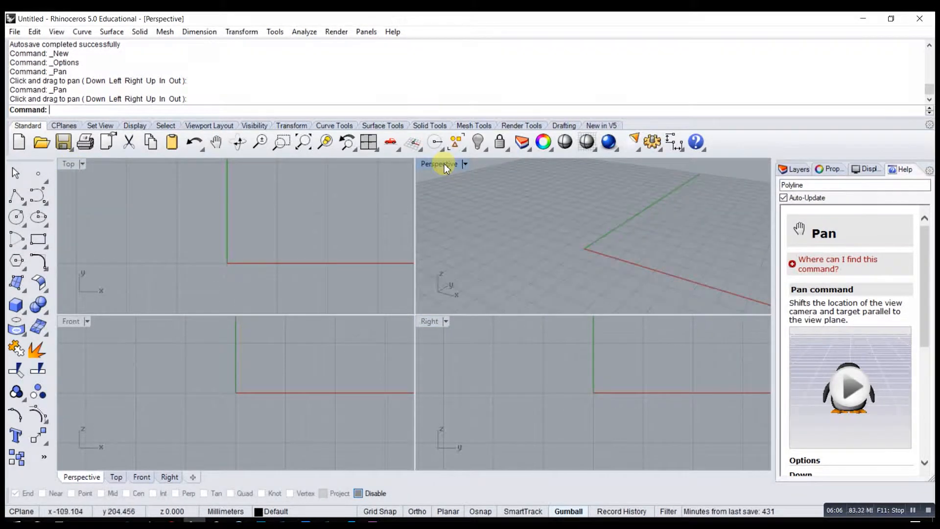
pyautogui.click(369, 141)
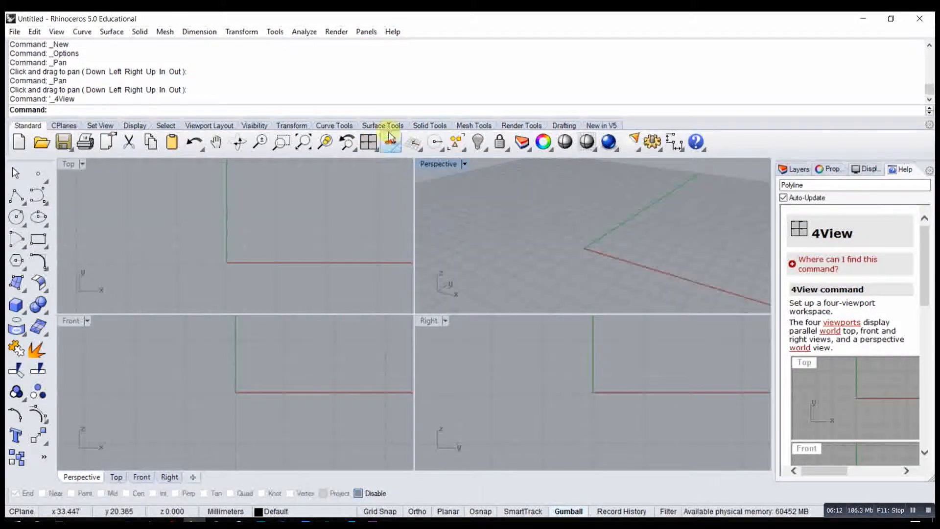
pyautogui.doubleClick(430, 163)
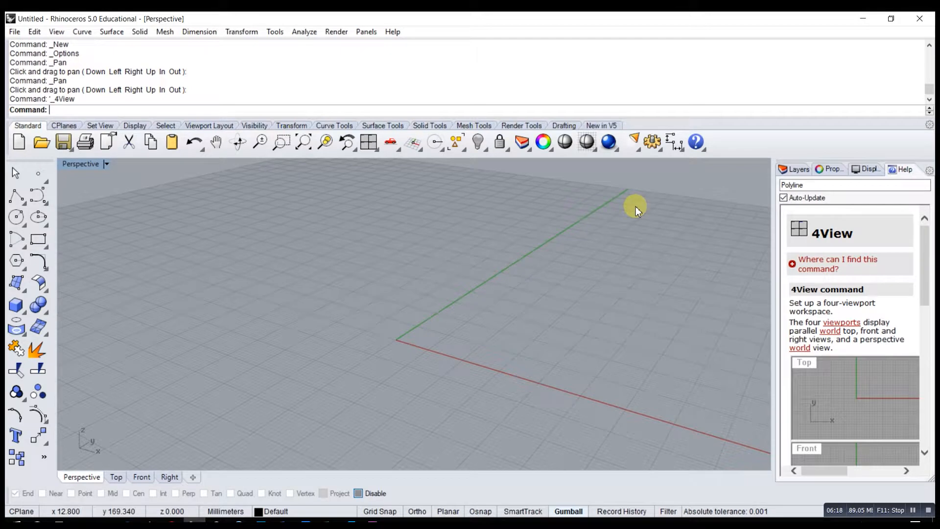
pyautogui.click(369, 143)
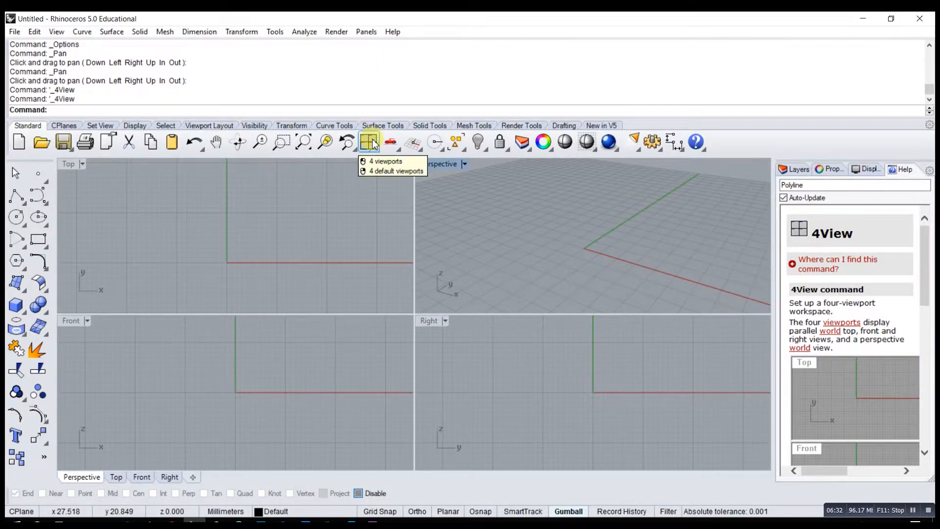
pyautogui.moveTo(923, 266); pyautogui.dragTo(934, 252)
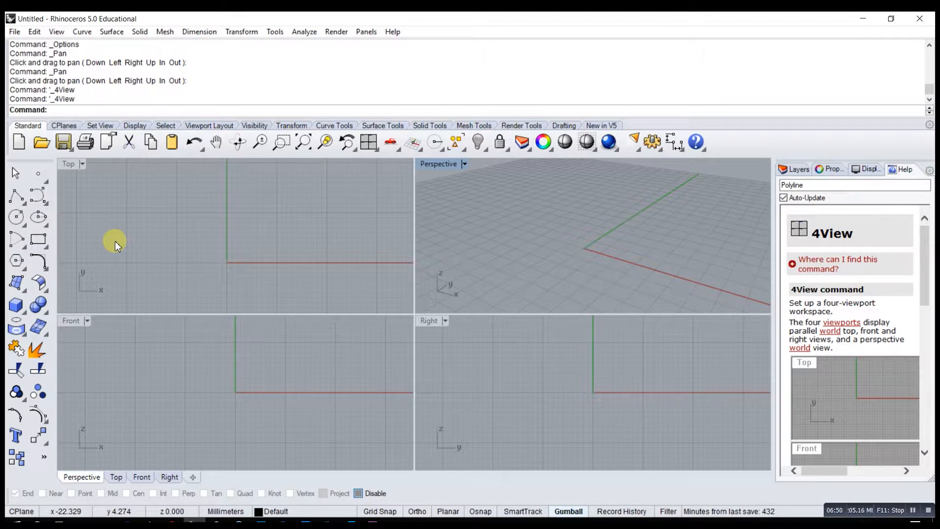
# - Start a polyline in the Top viewport and place eight points in a deep zigzag running across both sides of the green axis
pyautogui.click(20, 198)
pyautogui.click(109, 217)
pyautogui.click(157, 267)
pyautogui.click(207, 200)
pyautogui.click(227, 303)
pyautogui.click(299, 201)
pyautogui.click(321, 295)
pyautogui.click(371, 238)
pyautogui.click(394, 294)
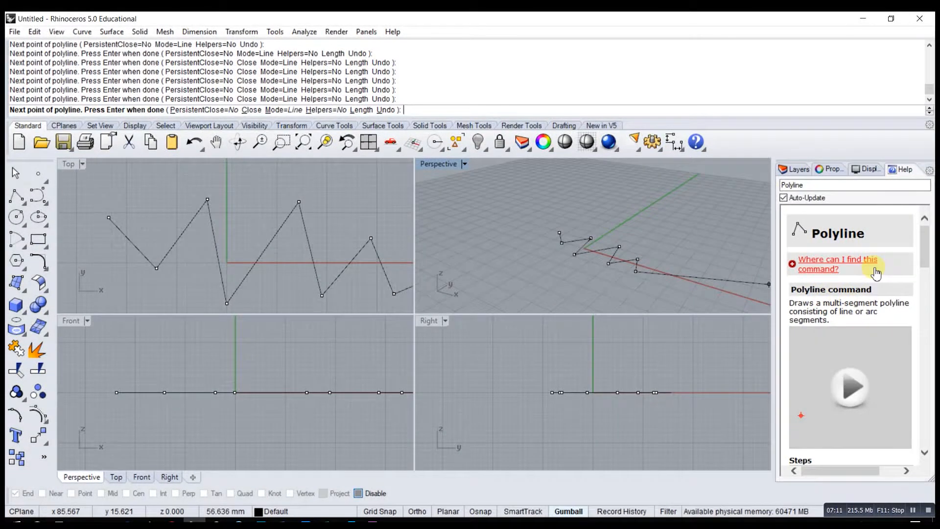
pyautogui.moveTo(926, 259); pyautogui.dragTo(925, 235)
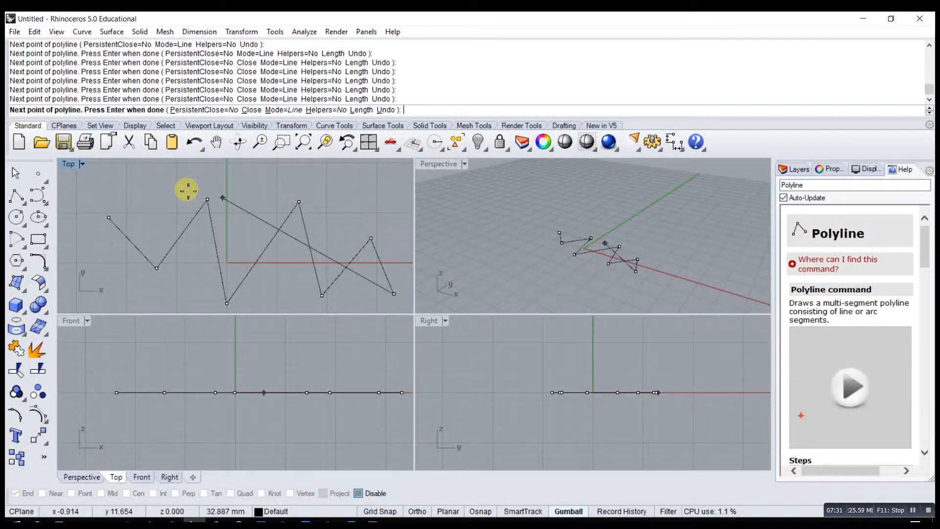
# - Continue the polyline with six points in a shallower zigzag running back above the first row
pyautogui.click(393, 206)
pyautogui.click(355, 227)
pyautogui.click(297, 180)
pyautogui.click(243, 213)
pyautogui.click(198, 180)
pyautogui.click(139, 221)
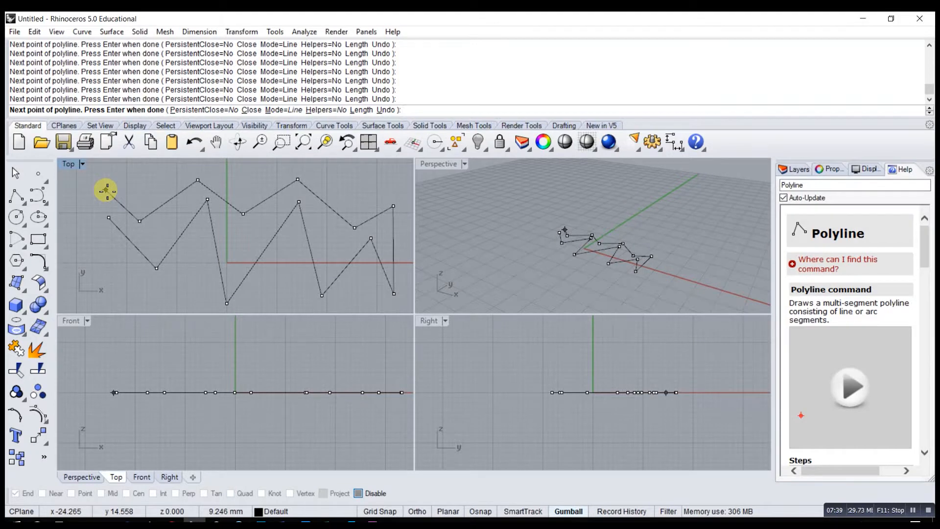
# - Add a third zigzag row of six points above the second one and finish the polyline
pyautogui.click(113, 184)
pyautogui.click(142, 202)
pyautogui.click(198, 169)
pyautogui.click(244, 192)
pyautogui.click(302, 171)
pyautogui.click(361, 209)
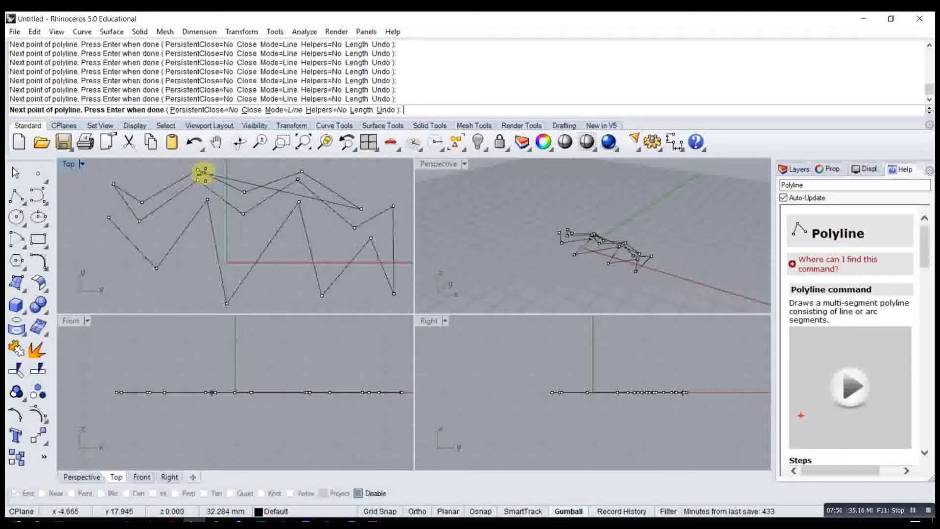
pyautogui.press('Return')
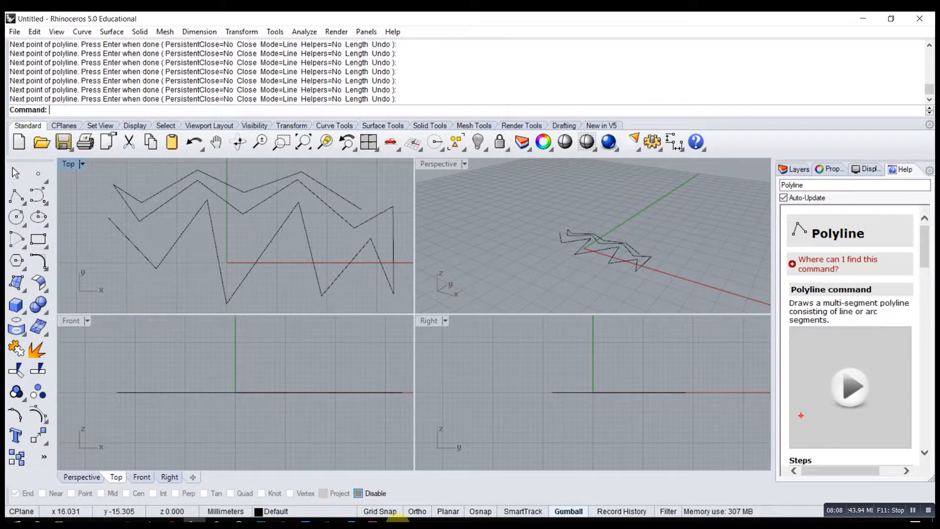
# - Turn on Grid Snap and start a second polyline in the Top viewport, placing nine grid-snapped points below the first zigzag's start towards the green axis
pyautogui.click(381, 511)
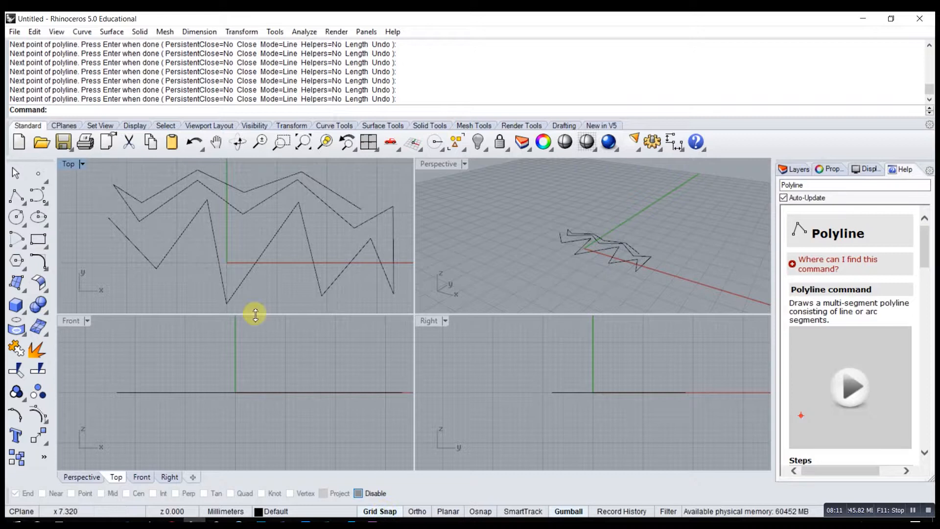
pyautogui.click(16, 196)
pyautogui.click(107, 253)
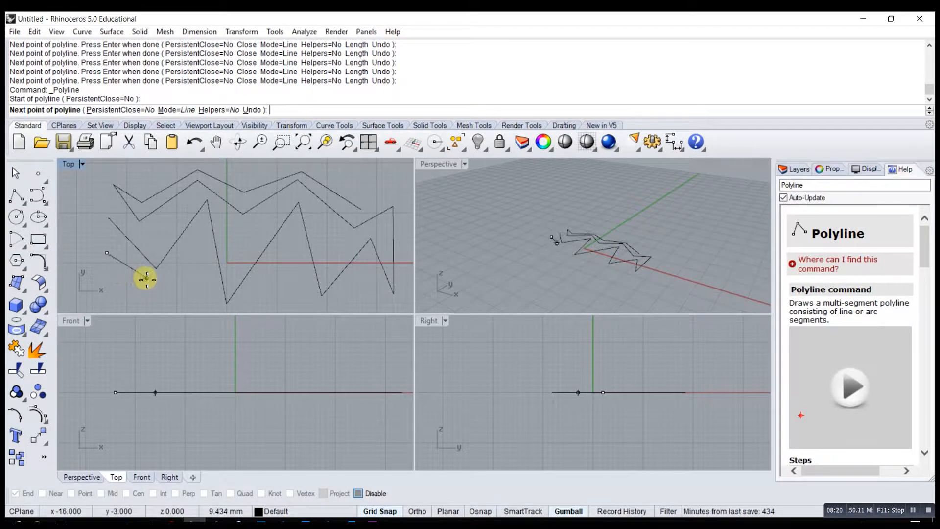
pyautogui.click(143, 283)
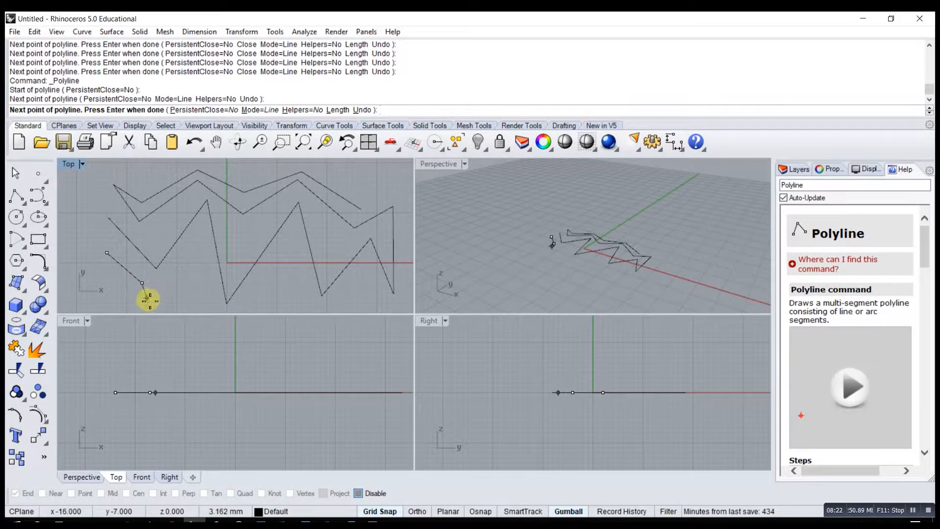
pyautogui.click(147, 297)
pyautogui.click(162, 293)
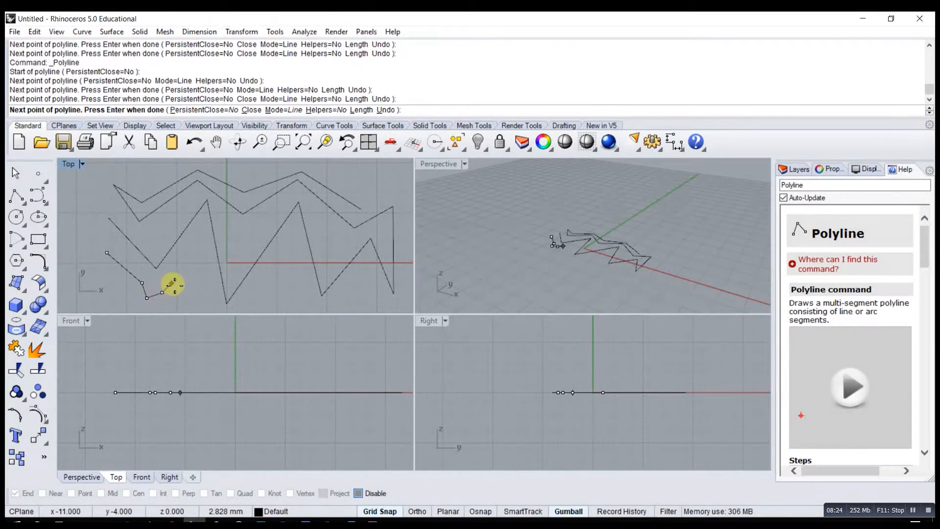
pyautogui.click(171, 283)
pyautogui.click(187, 282)
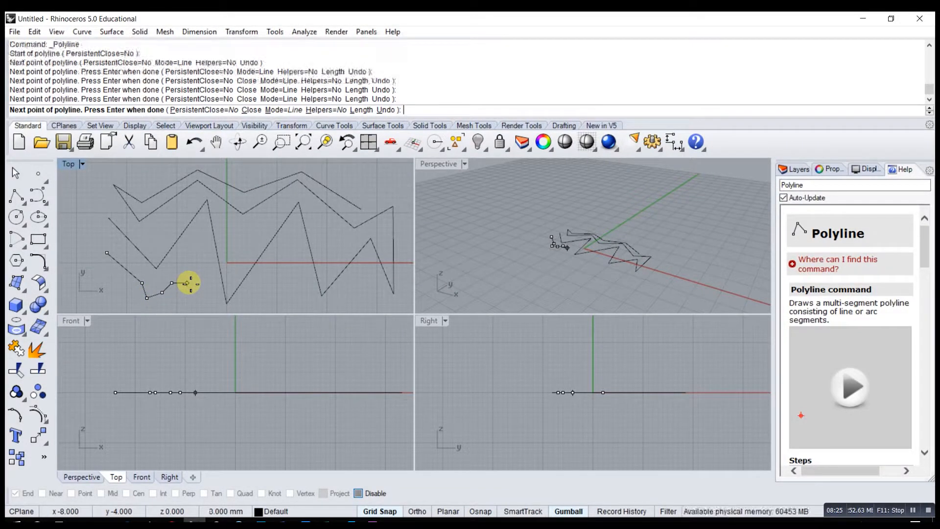
pyautogui.click(191, 253)
pyautogui.click(206, 288)
pyautogui.click(207, 247)
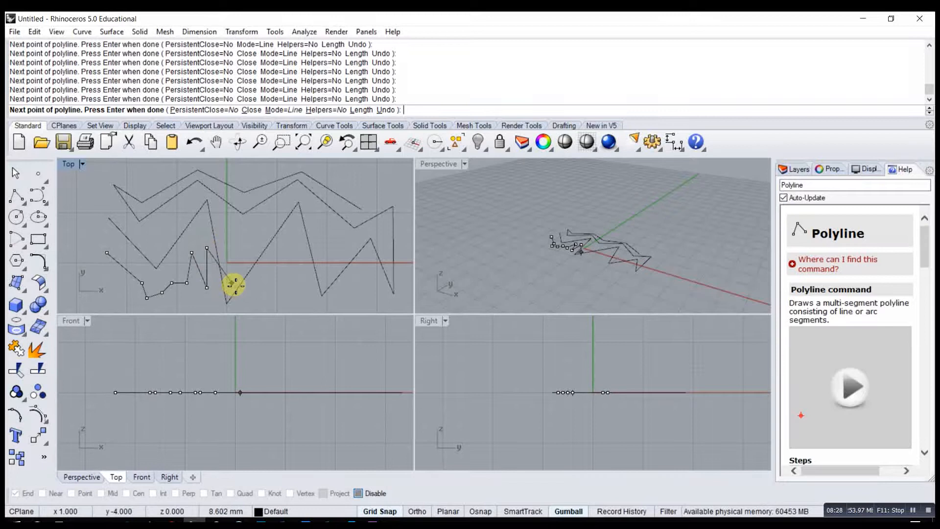
# - Continue the grid-snapped polyline with ten points zigzagging along the red axis to the far end of the first polyline
pyautogui.click(232, 282)
pyautogui.click(257, 287)
pyautogui.click(277, 252)
pyautogui.click(292, 292)
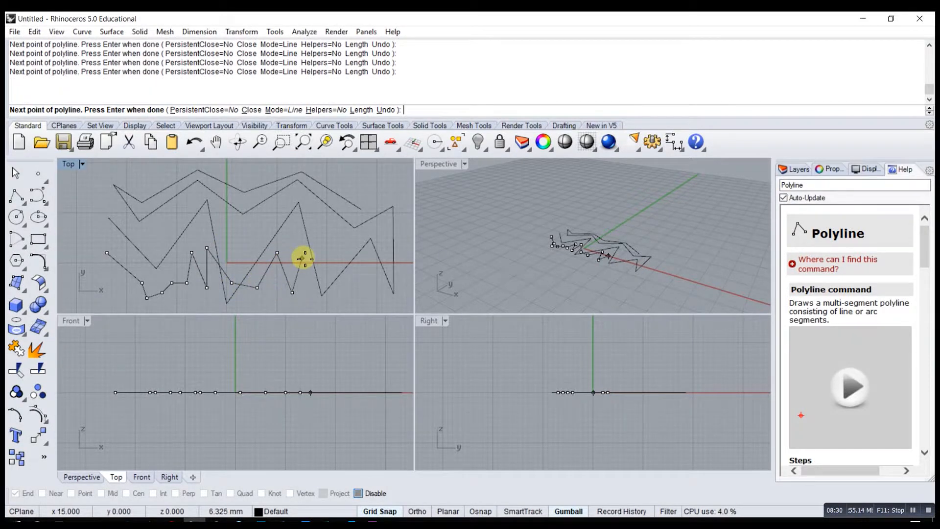
pyautogui.click(302, 253)
pyautogui.click(327, 267)
pyautogui.click(352, 298)
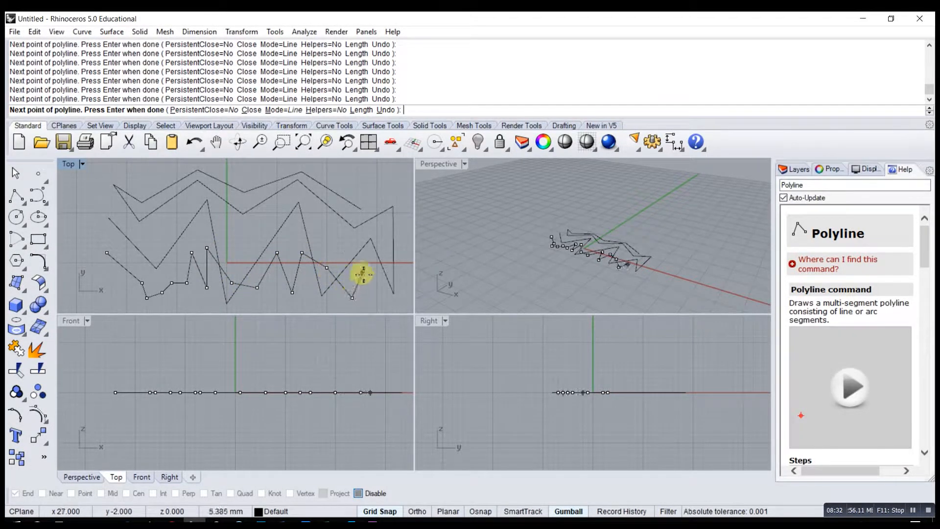
pyautogui.click(362, 263)
pyautogui.click(377, 294)
pyautogui.click(387, 263)
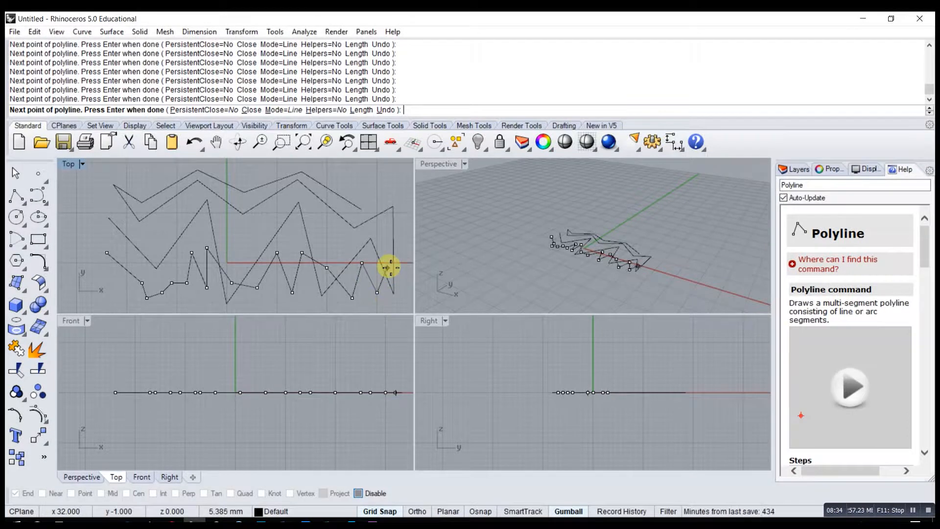
# - Add three grid-snapped points leading up and back towards the green axis, and finish the polyline
pyautogui.click(382, 227)
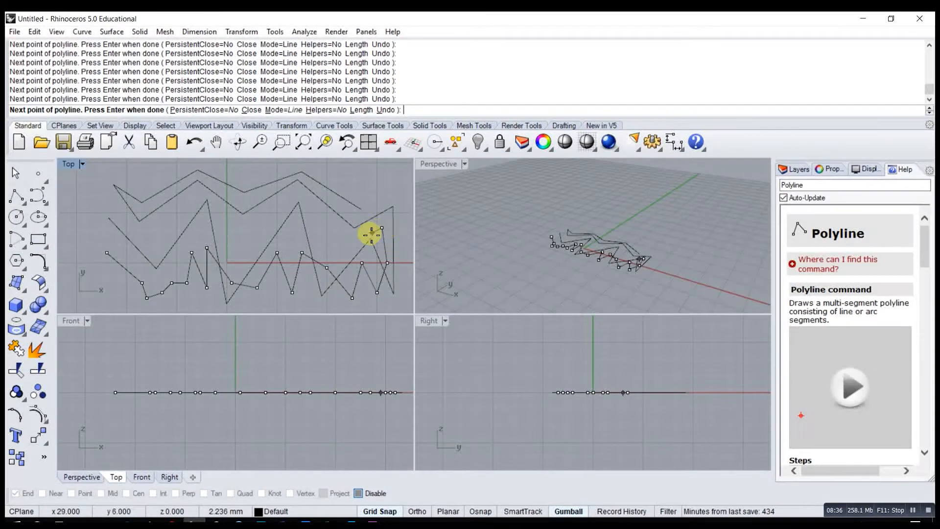
pyautogui.click(336, 237)
pyautogui.click(292, 242)
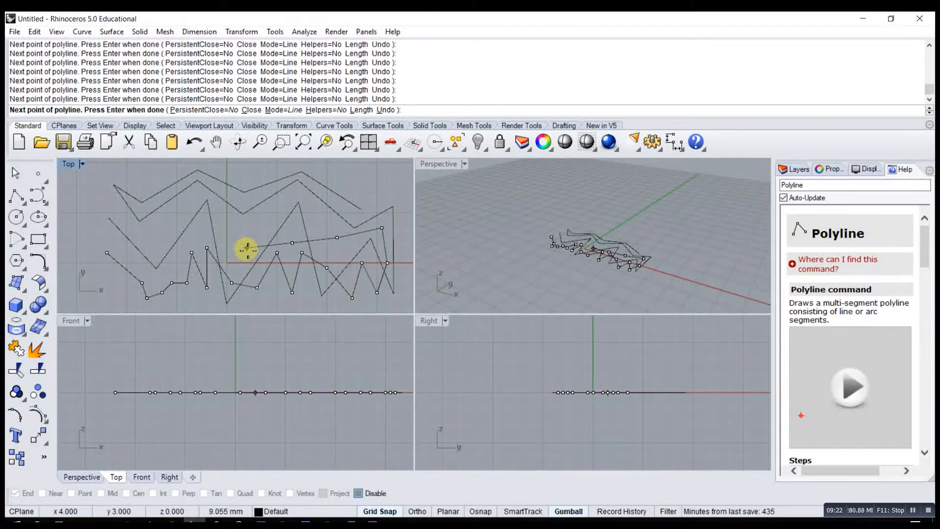
pyautogui.press('Return')
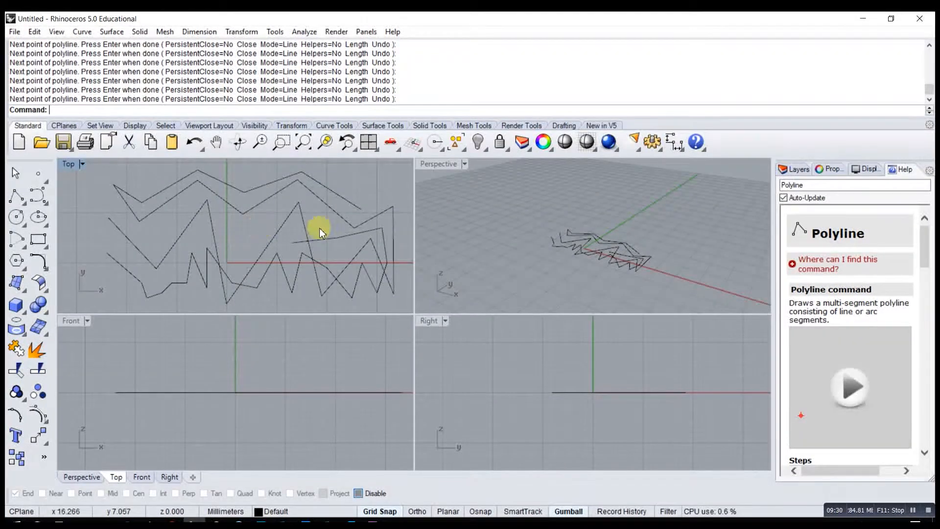
# - Delete the grid-snapped polyline
pyautogui.click(344, 236)
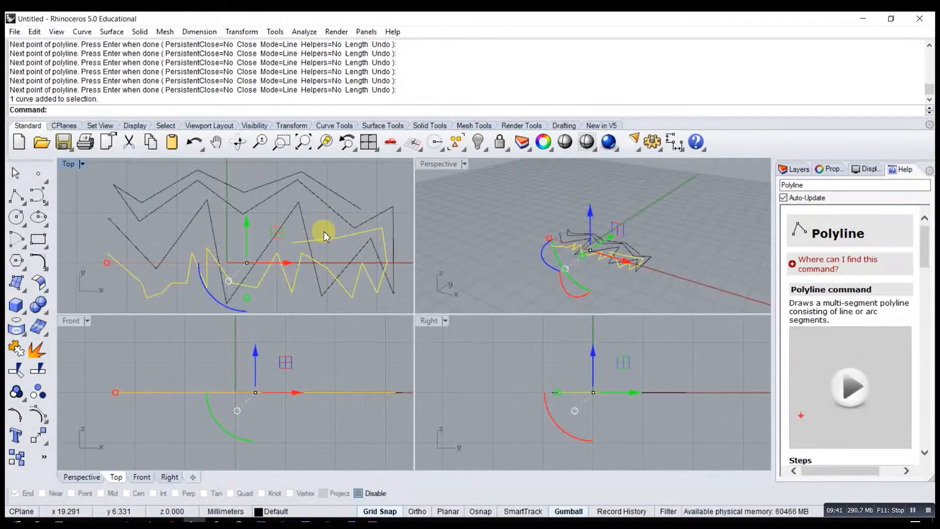
pyautogui.press('Delete')
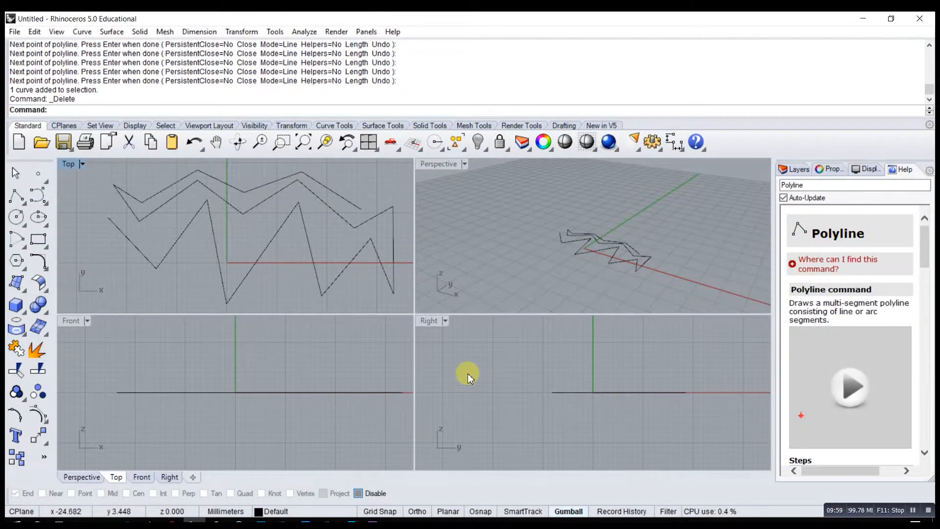
# - With Osnap and its End option on, draw a polyline from the zigzag's lowest vertex through two free points to its next two lower vertices
pyautogui.click(479, 511)
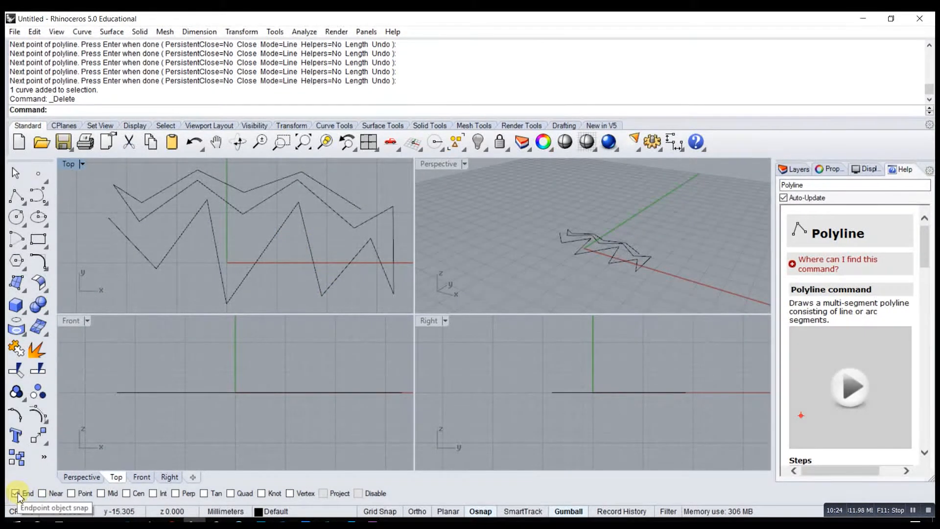
pyautogui.click(17, 196)
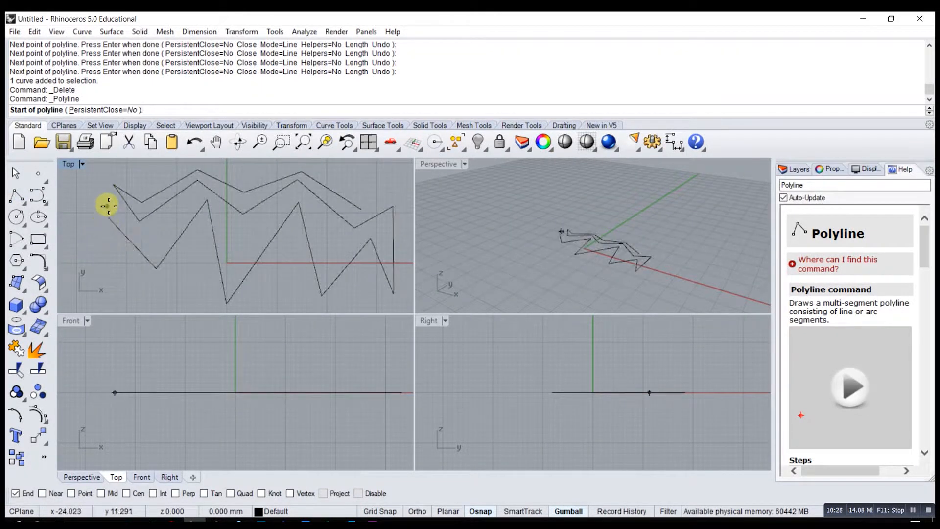
pyautogui.click(226, 303)
pyautogui.click(276, 280)
pyautogui.click(308, 307)
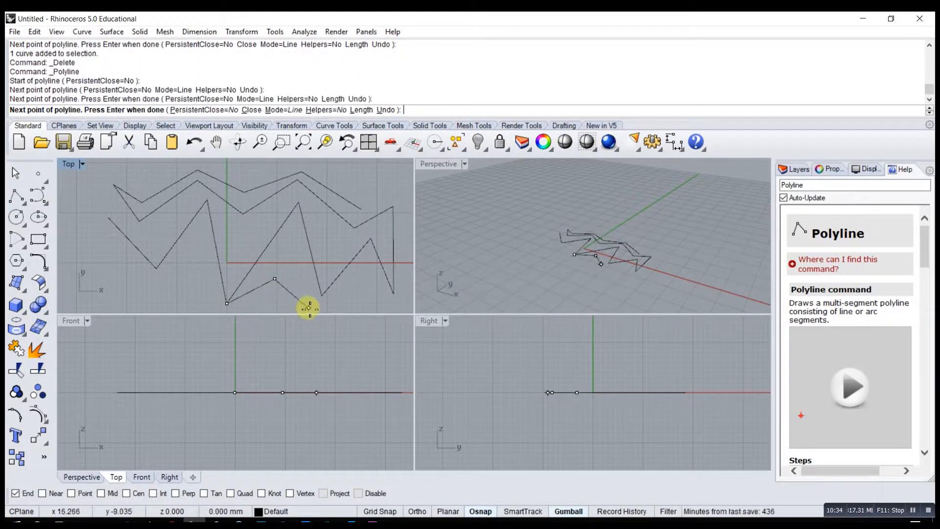
pyautogui.click(322, 295)
pyautogui.click(394, 293)
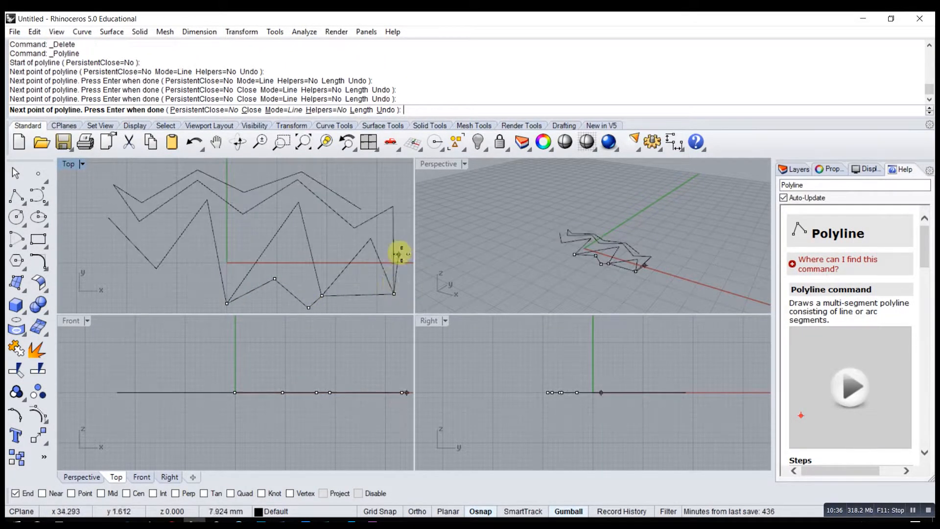
# - Extend the polyline through a free point outside the zigzag to its upper outer corner and the open end of the third row
pyautogui.click(403, 248)
pyautogui.click(393, 205)
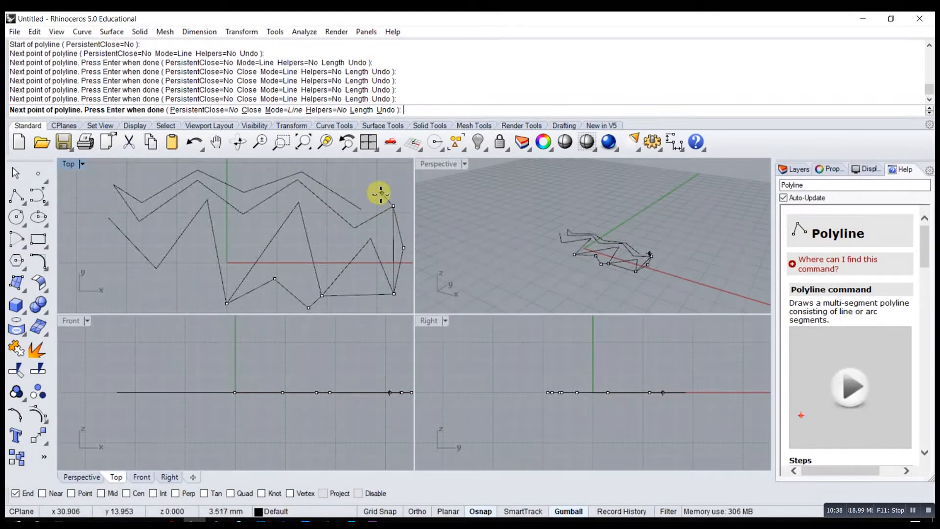
pyautogui.click(361, 208)
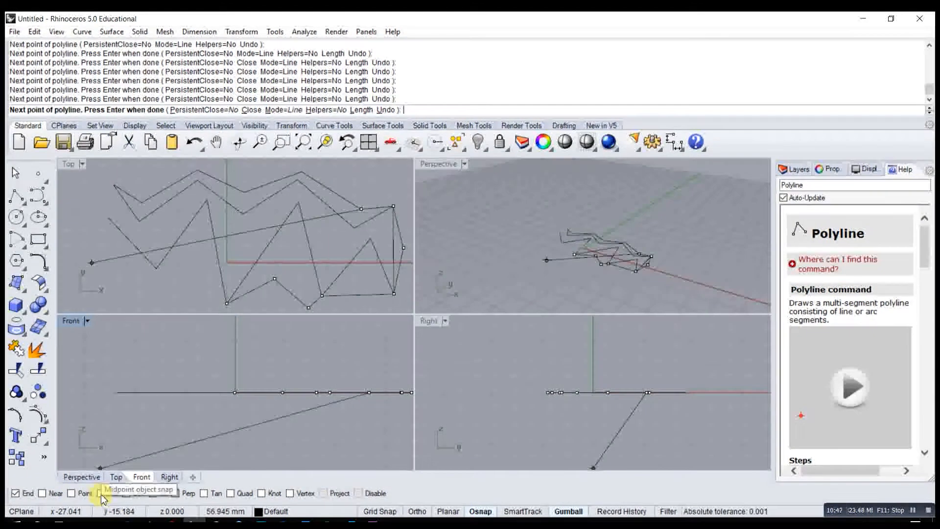
# - Switch the object snap from End to Mid and add five polyline points on the midpoints of neighbouring zigzag segments in the Top viewport
pyautogui.click(16, 493)
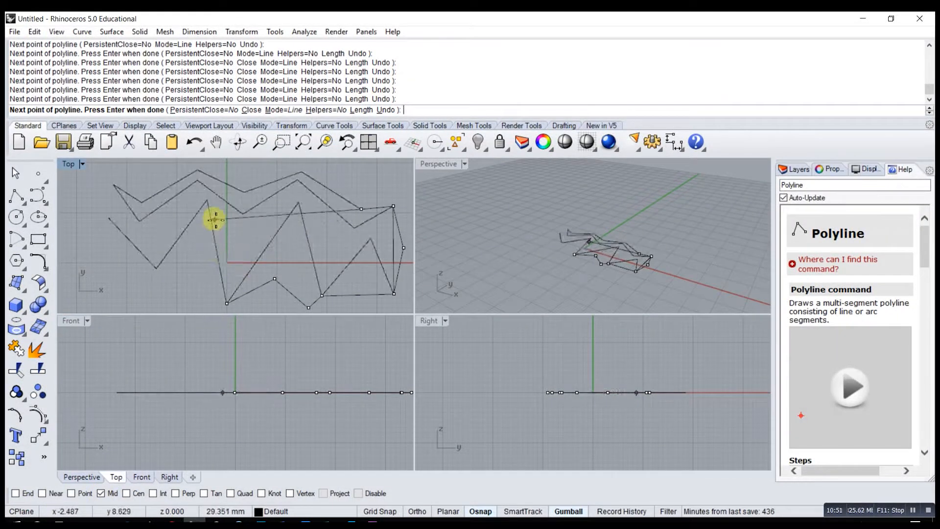
pyautogui.click(217, 249)
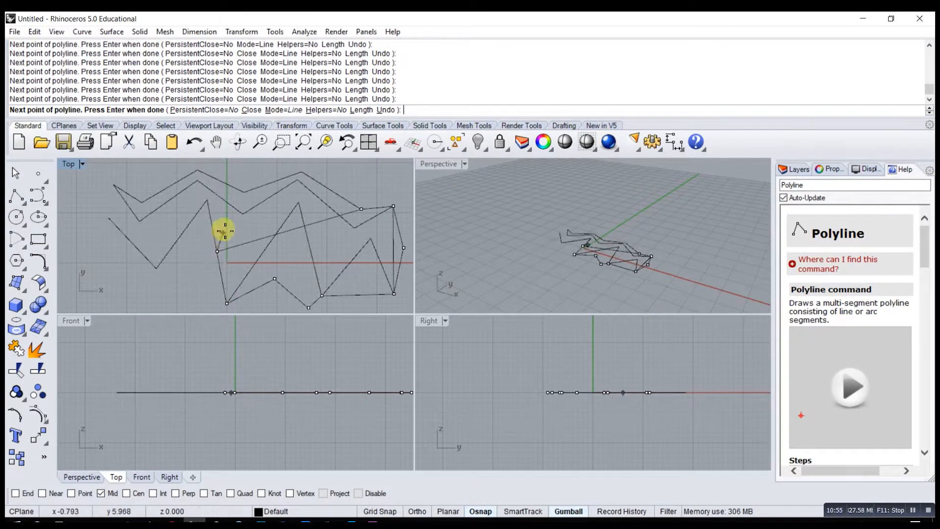
pyautogui.click(219, 197)
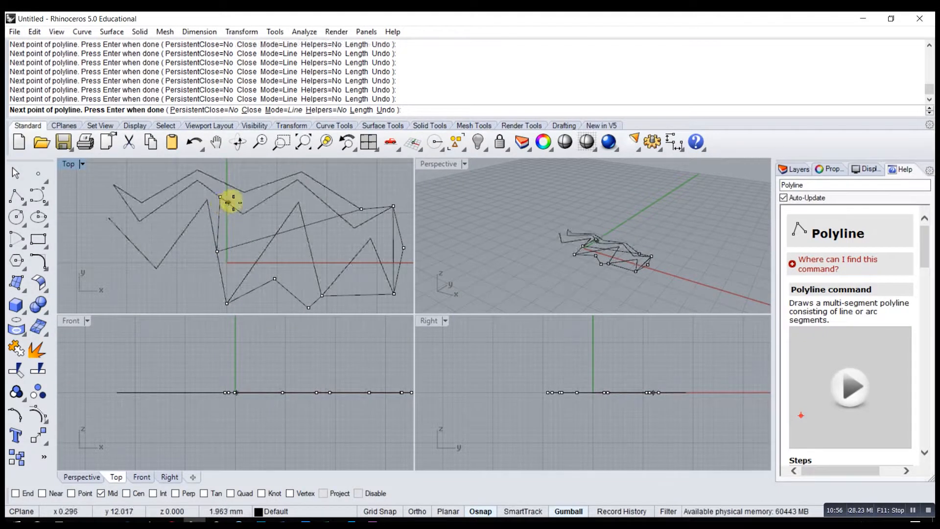
pyautogui.click(270, 196)
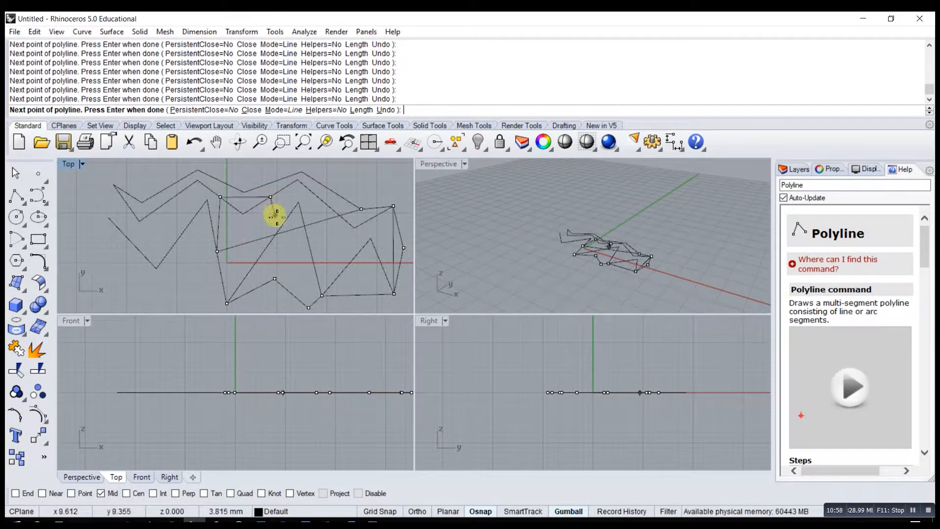
pyautogui.click(326, 202)
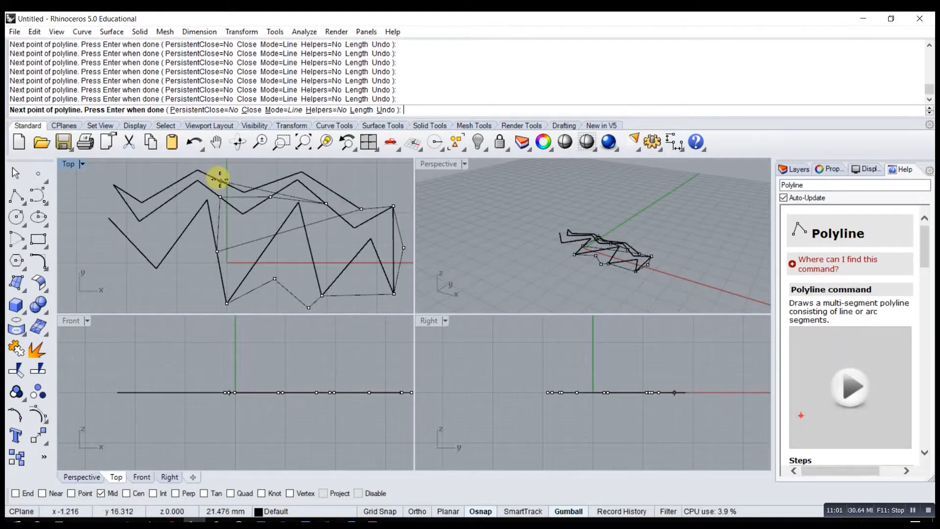
pyautogui.click(375, 217)
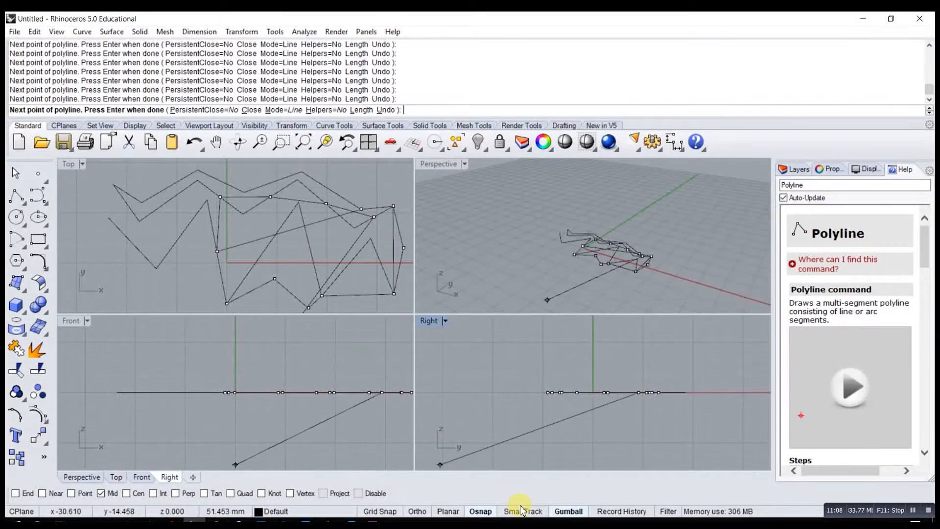
# - Turn off the Mid snap and Osnap, and finish the polyline
pyautogui.click(102, 493)
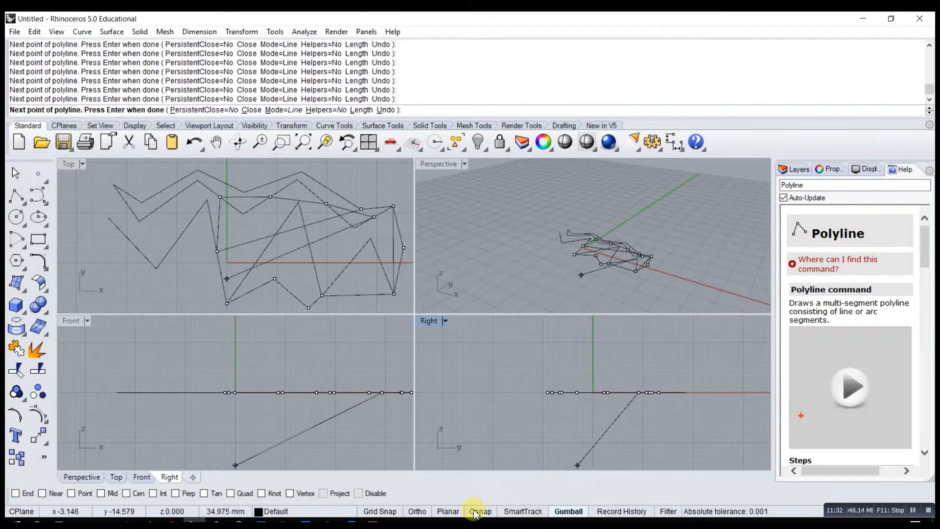
pyautogui.click(370, 264)
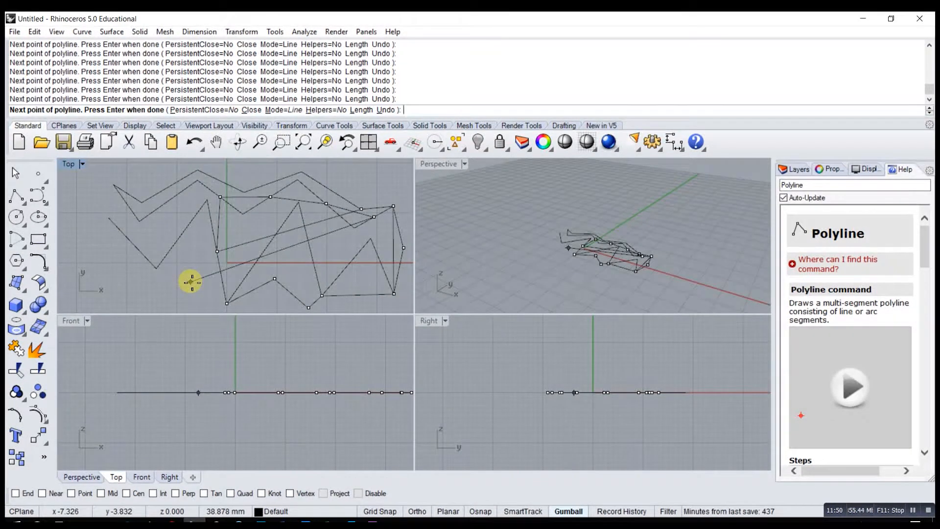
pyautogui.press('Return')
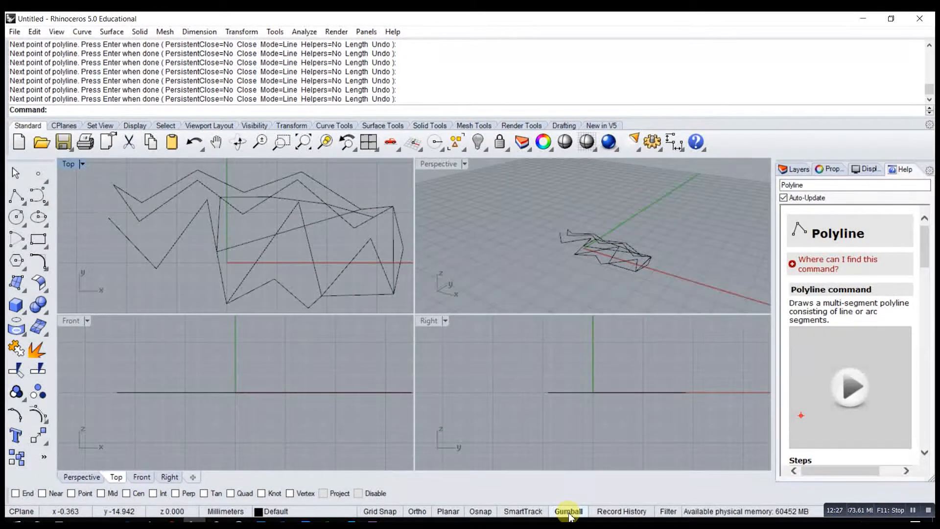
# - Move the new polyline with the Gumball in the Perspective viewport, back along the green axis and up above the zigzags
pyautogui.click(569, 512)
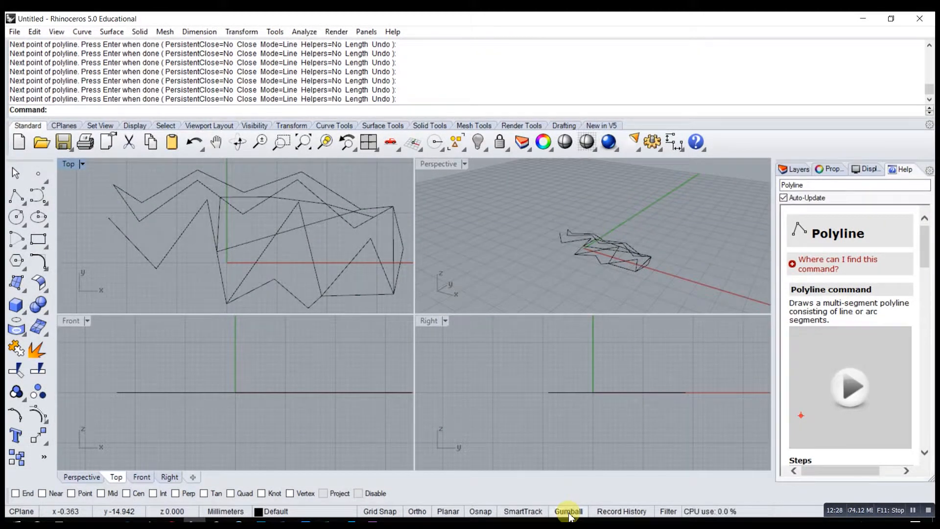
pyautogui.click(615, 265)
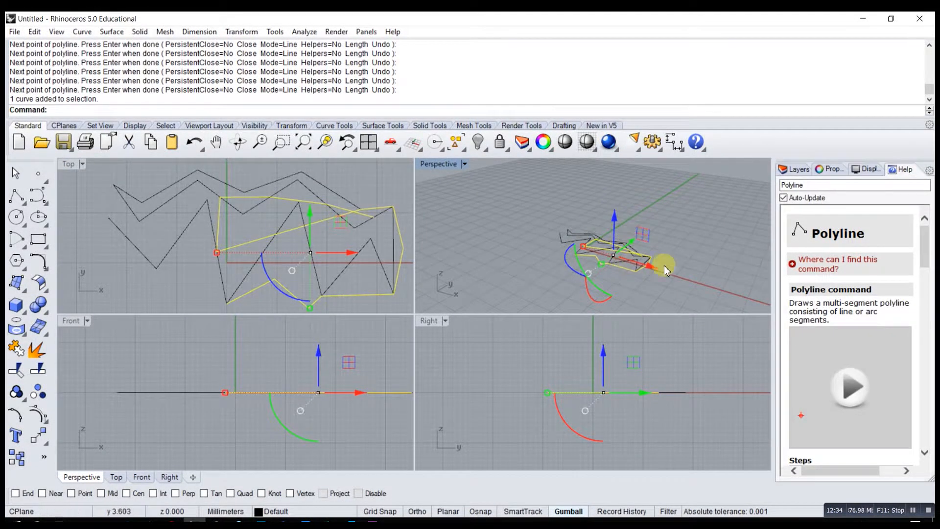
pyautogui.moveTo(646, 263); pyautogui.dragTo(687, 272)
pyautogui.moveTo(647, 235); pyautogui.dragTo(667, 212)
pyautogui.click(663, 212)
pyautogui.click(667, 185)
pyautogui.click(662, 220)
pyautogui.moveTo(666, 211); pyautogui.dragTo(645, 211)
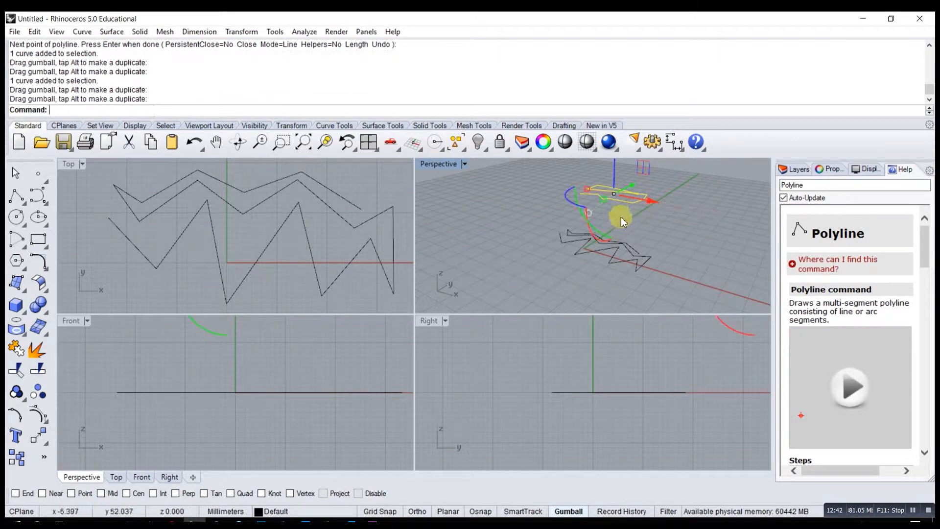
# - In a maximized Perspective viewport, scale the raised polyline with the Gumball's green and red scale handles and deselect it
pyautogui.moveTo(602, 216); pyautogui.dragTo(487, 201, button='right')
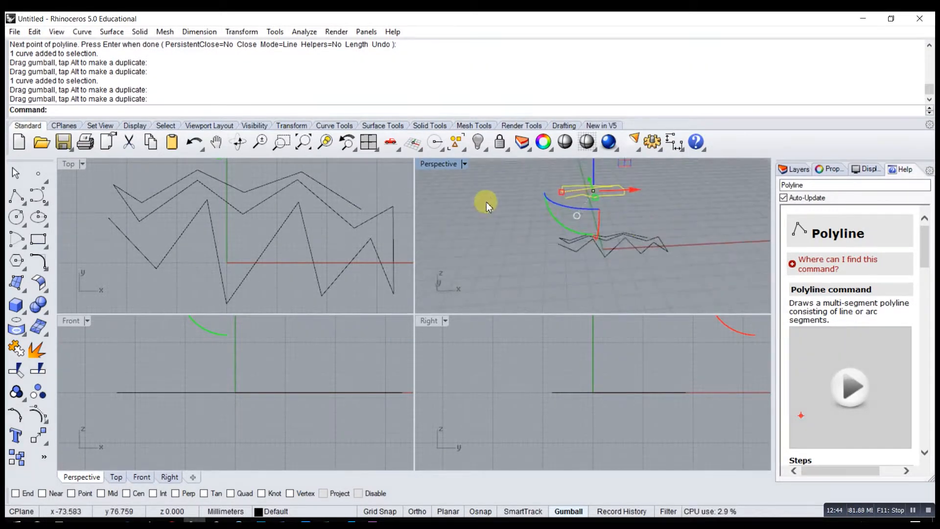
pyautogui.doubleClick(442, 164)
pyautogui.moveTo(431, 186); pyautogui.dragTo(522, 283, button='right')
pyautogui.scroll(5, 521, 283)
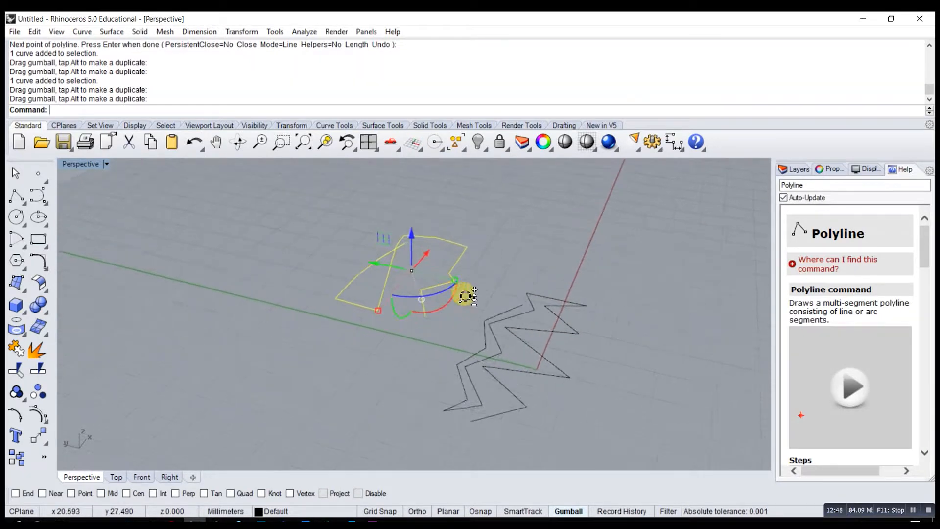
pyautogui.scroll(2, 482, 313)
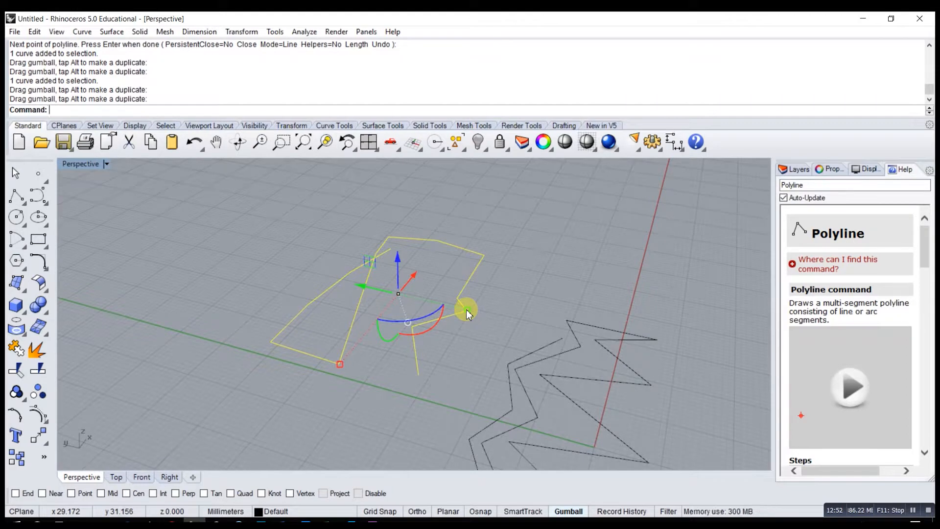
pyautogui.moveTo(466, 309)
pyautogui.mouseDown()
pyautogui.moveTo(510, 325)
pyautogui.moveTo(395, 304)
pyautogui.moveTo(478, 319)
pyautogui.mouseUp()
pyautogui.moveTo(336, 366); pyautogui.dragTo(352, 349)
pyautogui.click(522, 331)
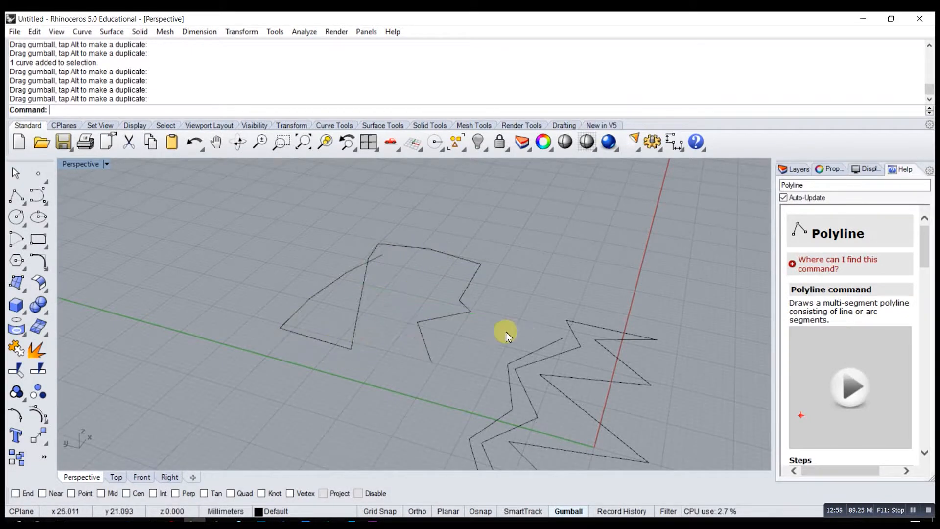
# - Rotate the raised polyline with the Gumball arcs to tilt it out of the horizontal plane
pyautogui.click(424, 331)
pyautogui.moveTo(427, 333); pyautogui.dragTo(423, 307, button='right')
pyautogui.moveTo(442, 331); pyautogui.dragTo(429, 367)
pyautogui.click(428, 380)
pyautogui.click(423, 349)
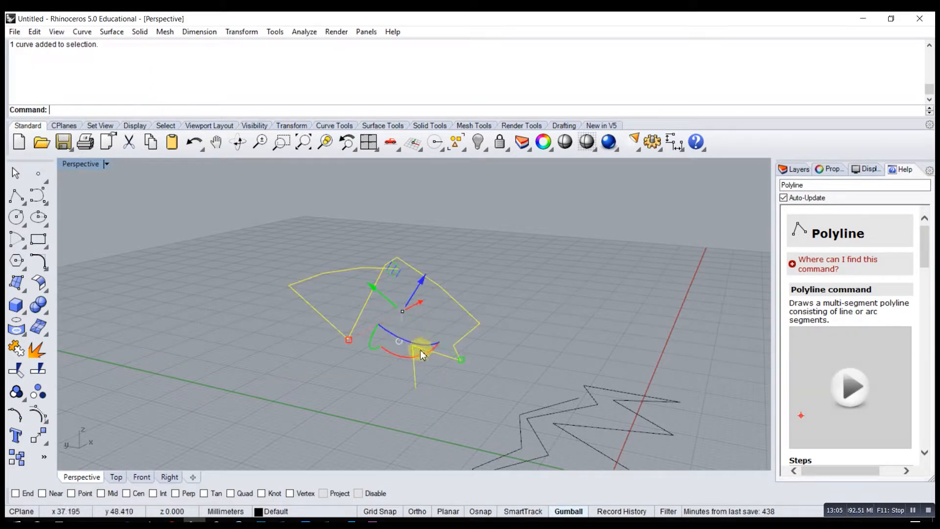
# - Rotate the tilted polyline further with a Gumball arc, making it stand more upright, and deselect it
pyautogui.click(402, 339)
pyautogui.click(414, 341)
pyautogui.moveTo(412, 342); pyautogui.dragTo(435, 362)
pyautogui.click(434, 369)
pyautogui.moveTo(434, 369); pyautogui.dragTo(418, 352, button='right')
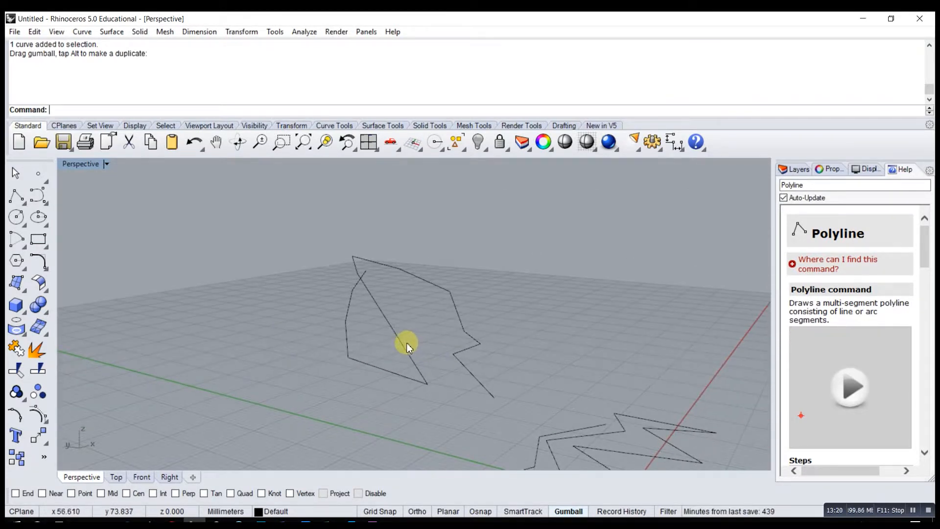
pyautogui.click(406, 347)
pyautogui.click(403, 248)
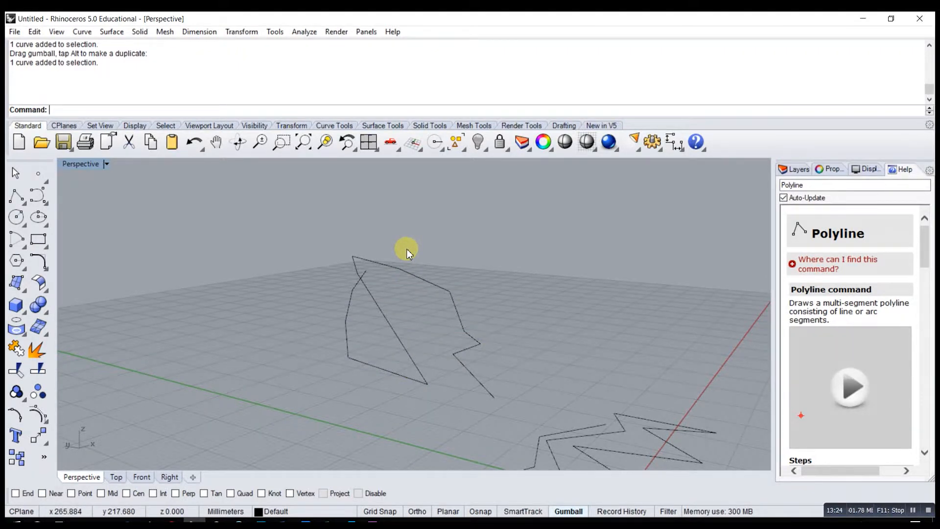
# - Reposition the tilted polyline in space with the Gumball, leaving it away from the zigzags, and deselect it
pyautogui.moveTo(457, 330); pyautogui.dragTo(495, 336, button='right')
pyautogui.click(441, 322)
pyautogui.moveTo(608, 377); pyautogui.dragTo(464, 329, button='right')
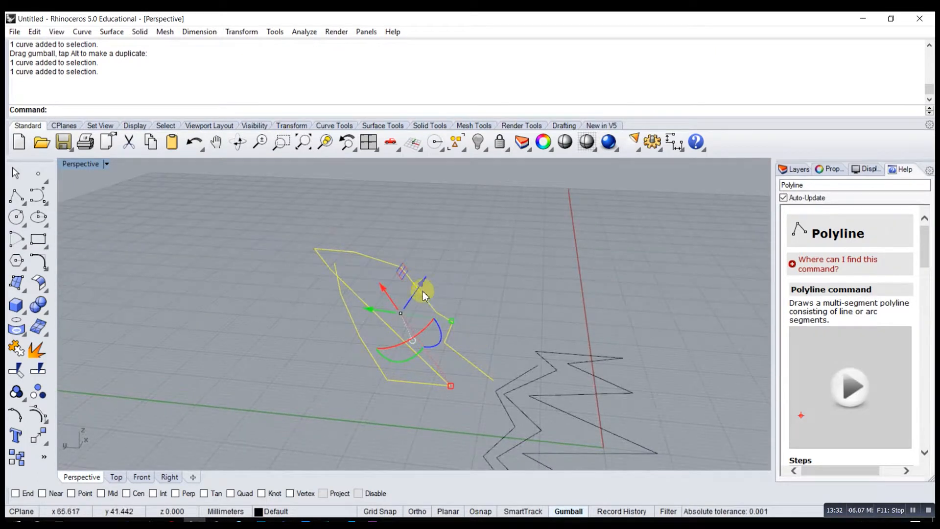
pyautogui.moveTo(422, 288); pyautogui.dragTo(342, 258)
pyautogui.moveTo(353, 214); pyautogui.dragTo(353, 302)
pyautogui.click(464, 334)
pyautogui.moveTo(465, 334); pyautogui.dragTo(424, 338, button='right')
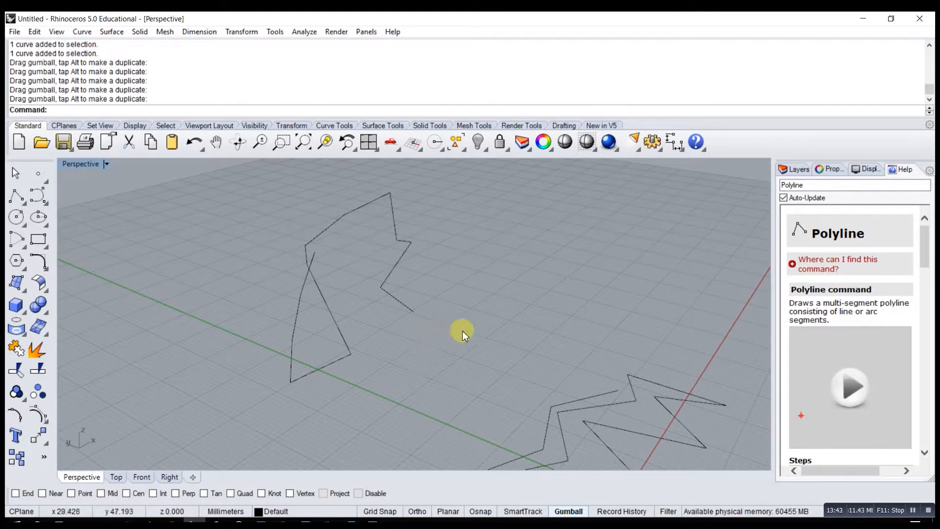
pyautogui.click(568, 511)
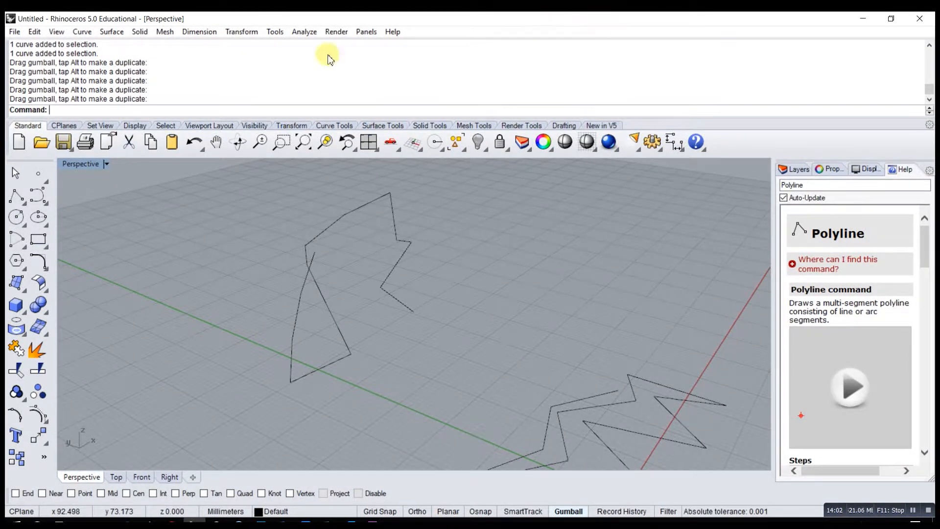
# - Maximize the Top viewport in place of Perspective and fit all curves in it with Zoom Extents
pyautogui.doubleClick(93, 166)
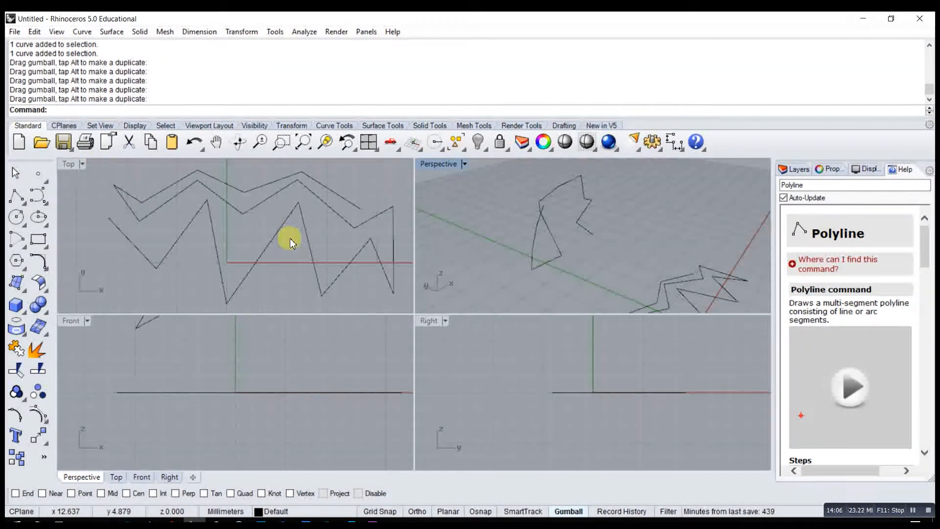
pyautogui.doubleClick(68, 164)
pyautogui.scroll(-6, 532, 284)
pyautogui.scroll(4, 522, 268)
pyautogui.moveTo(520, 221); pyautogui.dragTo(443, 296, button='right')
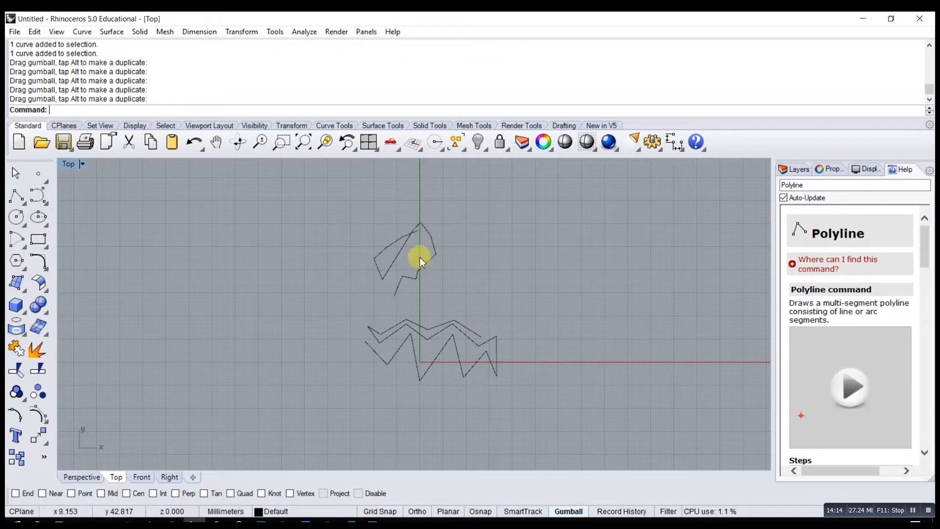
pyautogui.scroll(4, 436, 319)
pyautogui.scroll(5, 435, 321)
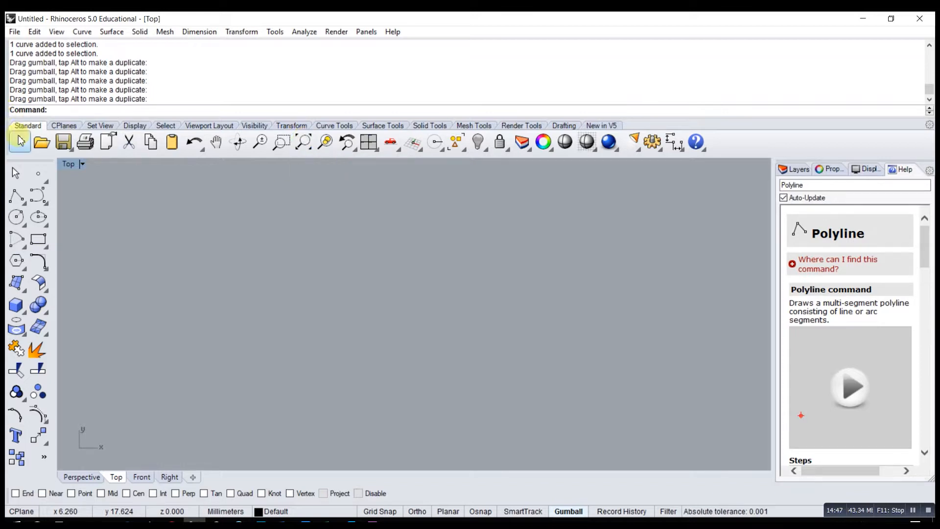
pyautogui.click(305, 143)
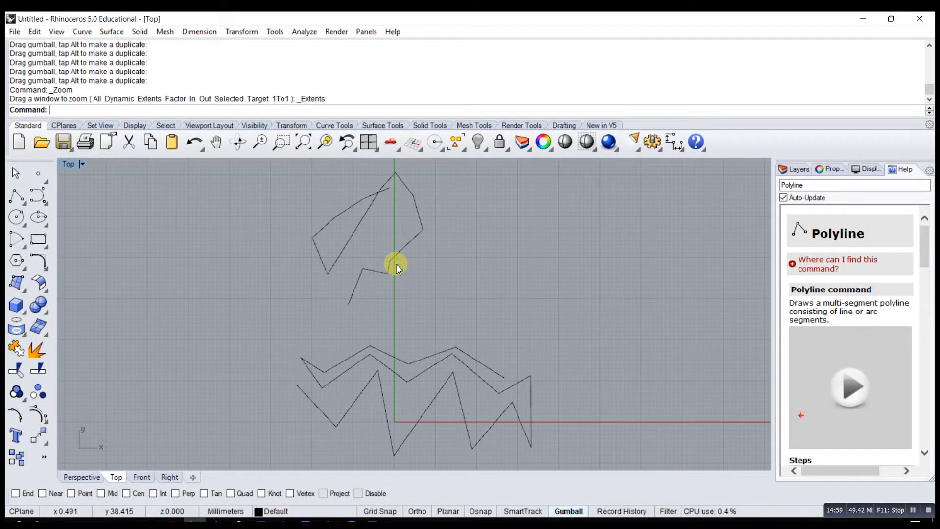
pyautogui.scroll(-3, 394, 259)
pyautogui.scroll(10, 395, 259)
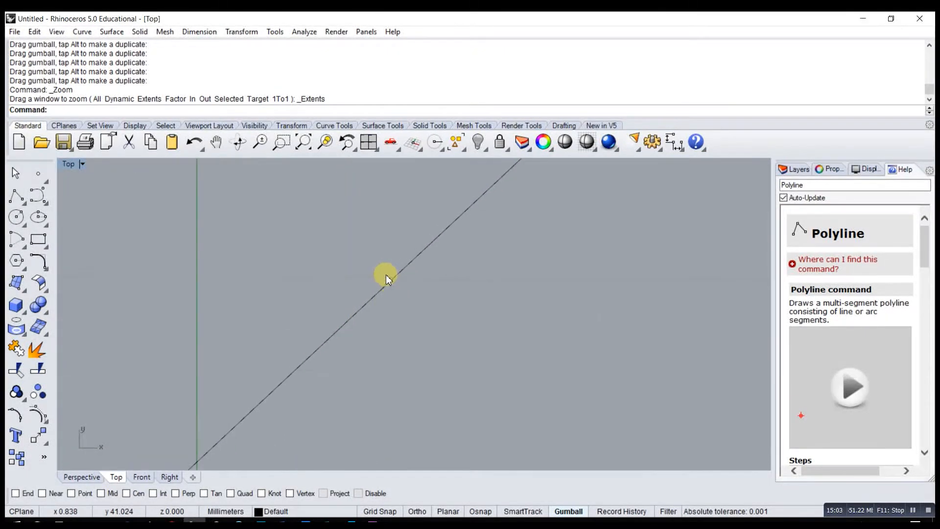
pyautogui.scroll(5, 417, 264)
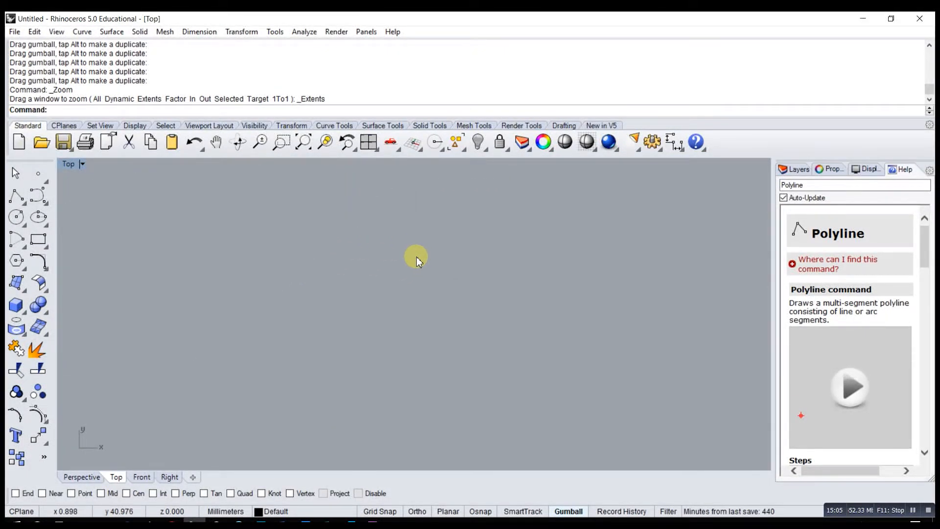
pyautogui.scroll(-5, 416, 257)
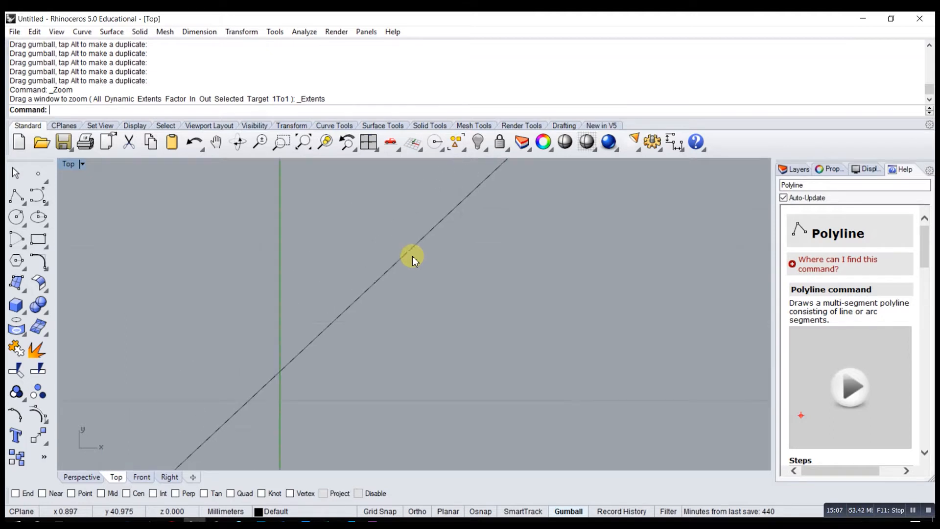
pyautogui.scroll(-5, 416, 255)
pyautogui.scroll(3, 430, 279)
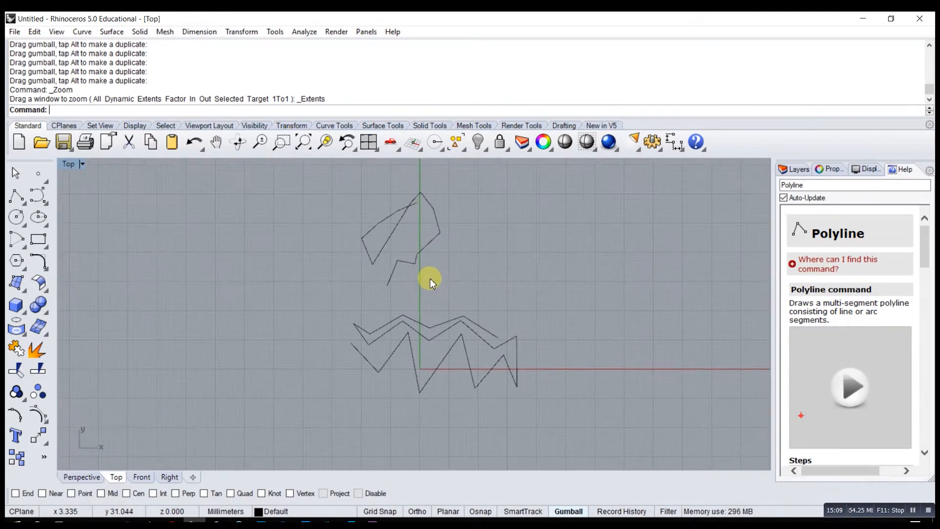
pyautogui.scroll(5, 431, 277)
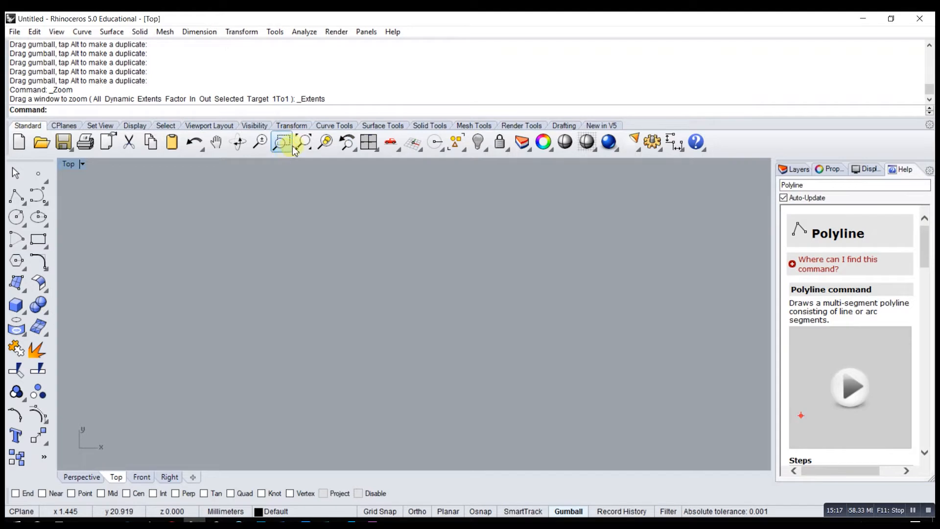
# - Restore the four-viewport layout and fit all curves in every view with Zoom Extents All Viewports
pyautogui.doubleClick(71, 164)
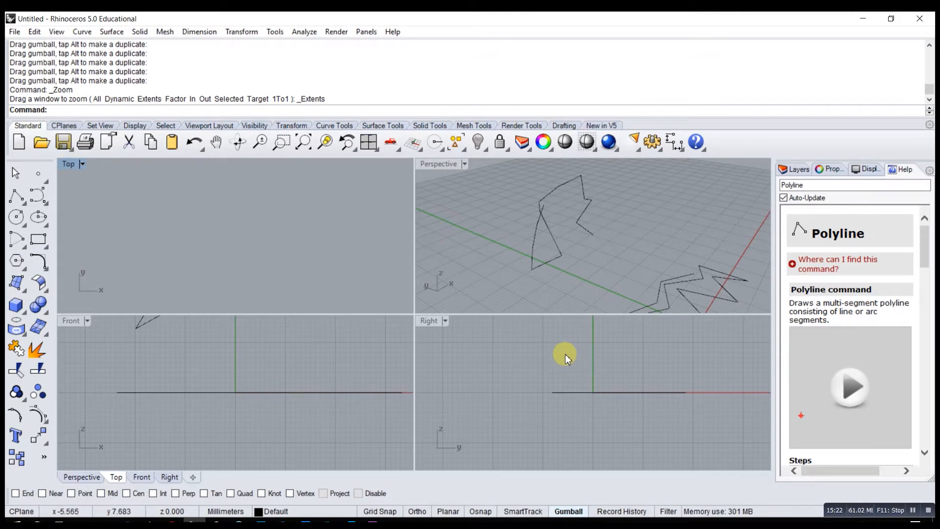
pyautogui.scroll(15, 565, 354)
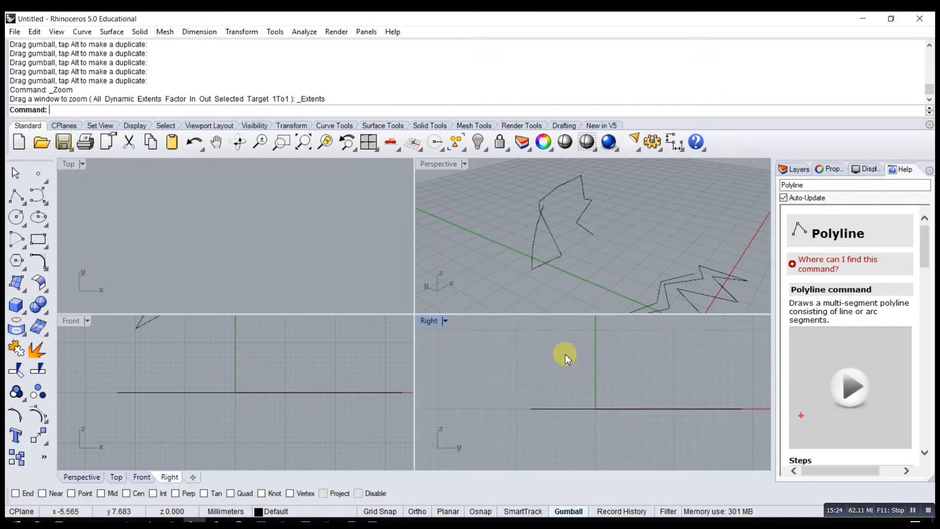
pyautogui.scroll(10, 343, 357)
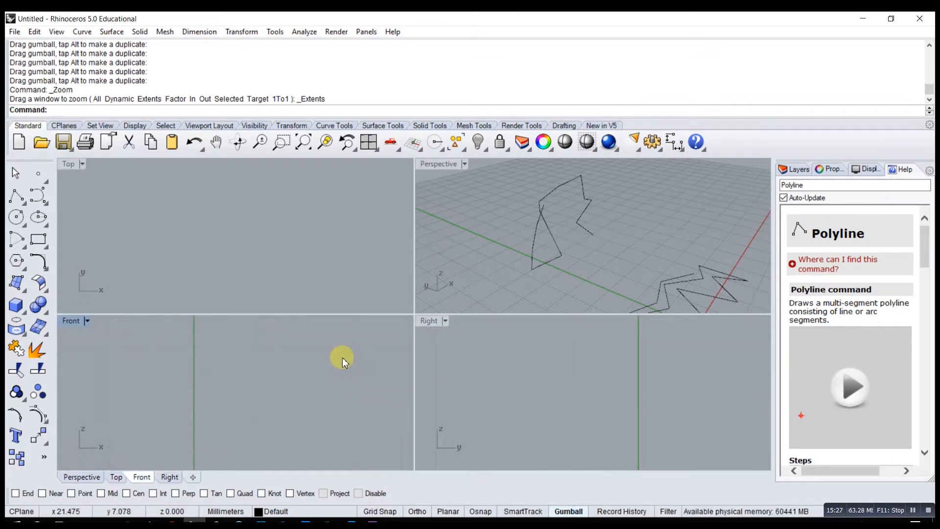
pyautogui.scroll(5, 604, 247)
pyautogui.scroll(3, 603, 248)
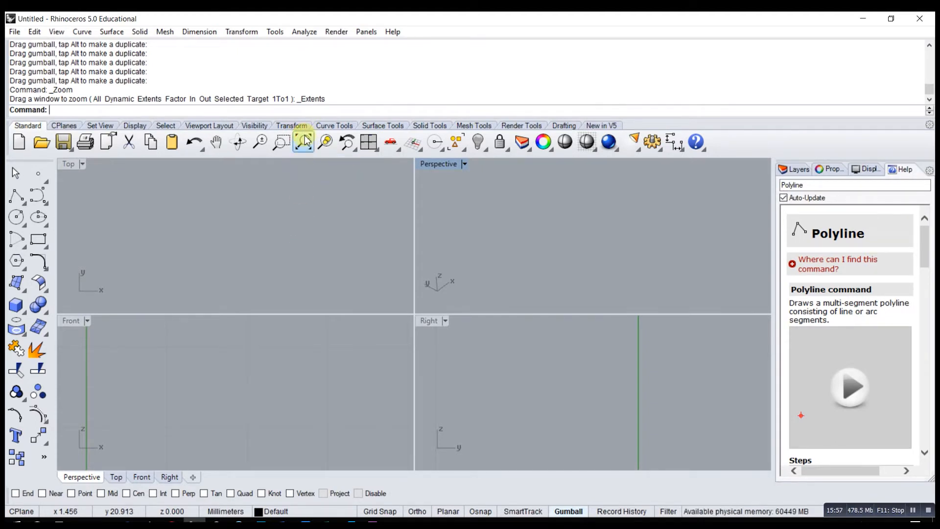
pyautogui.rightClick(304, 143)
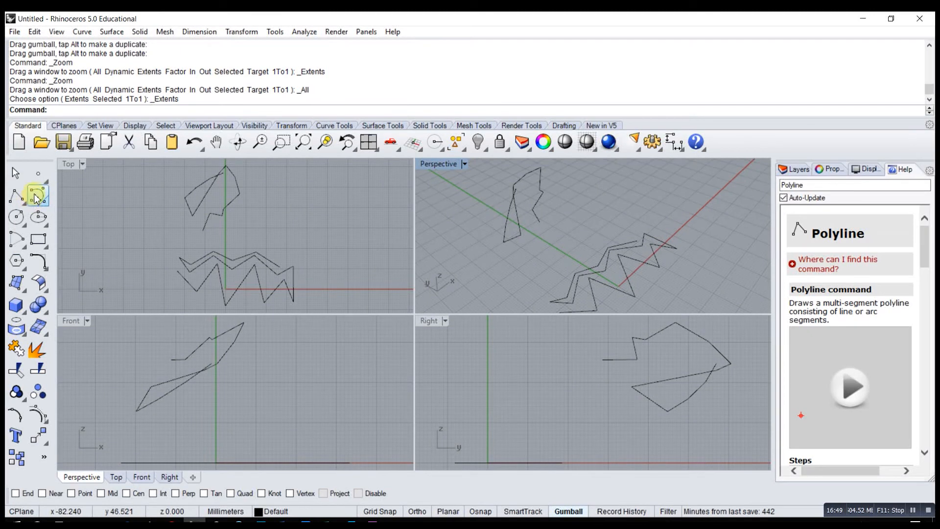
# - Show the set of curve-drawing tools as a floating palette, examine the Control Point Curve tool, and close the palette
pyautogui.moveTo(77, 195); pyautogui.dragTo(265, 188)
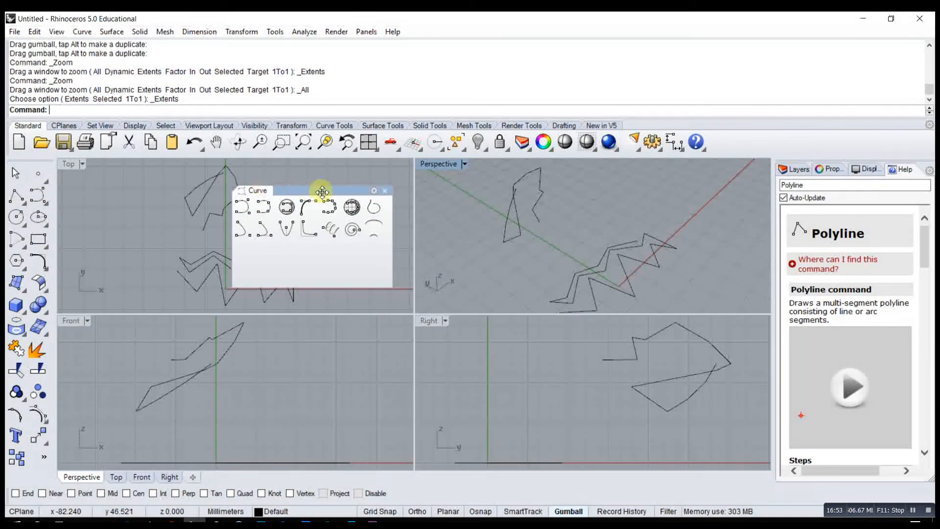
pyautogui.click(375, 228)
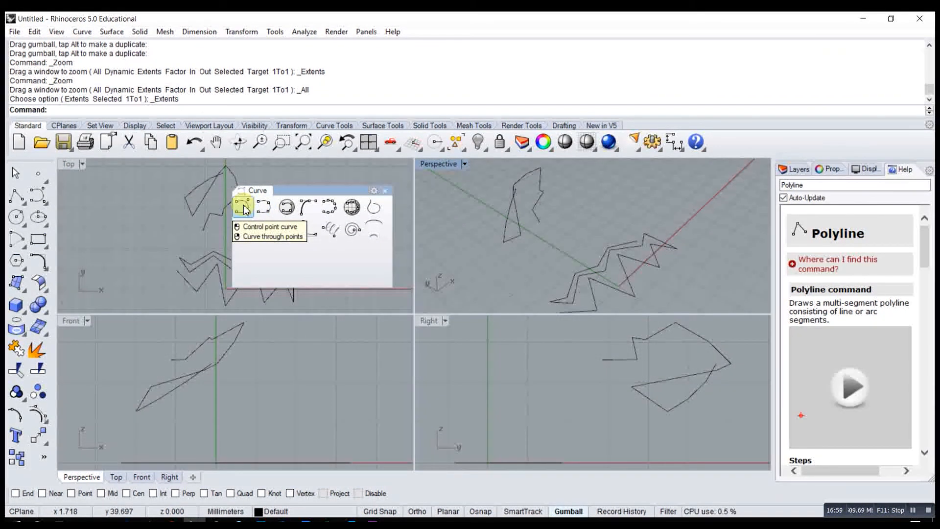
pyautogui.click(385, 191)
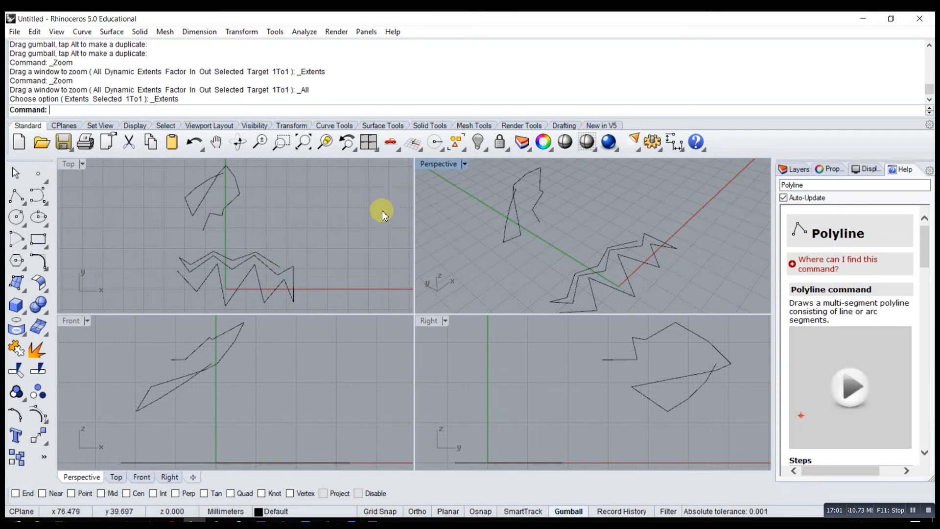